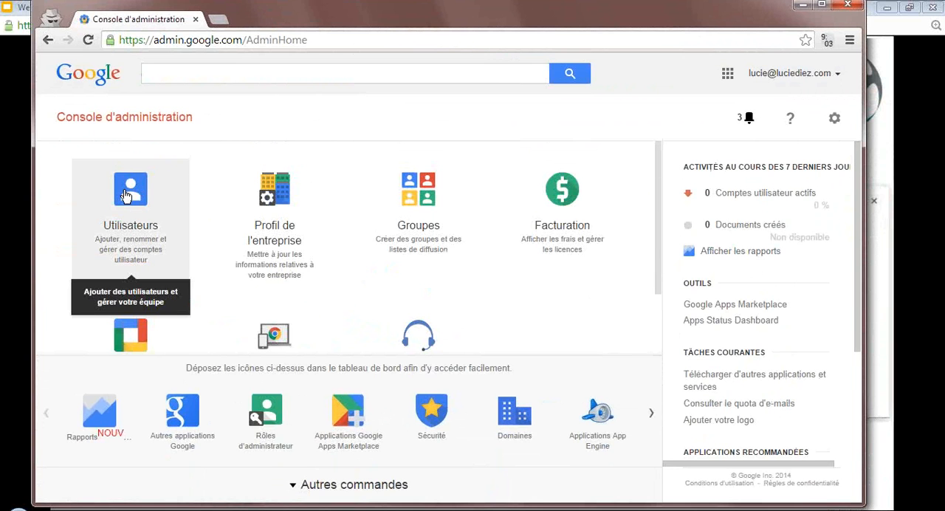
- Open the data restoration options for the first user listed in the Google admin console
click(126, 194)
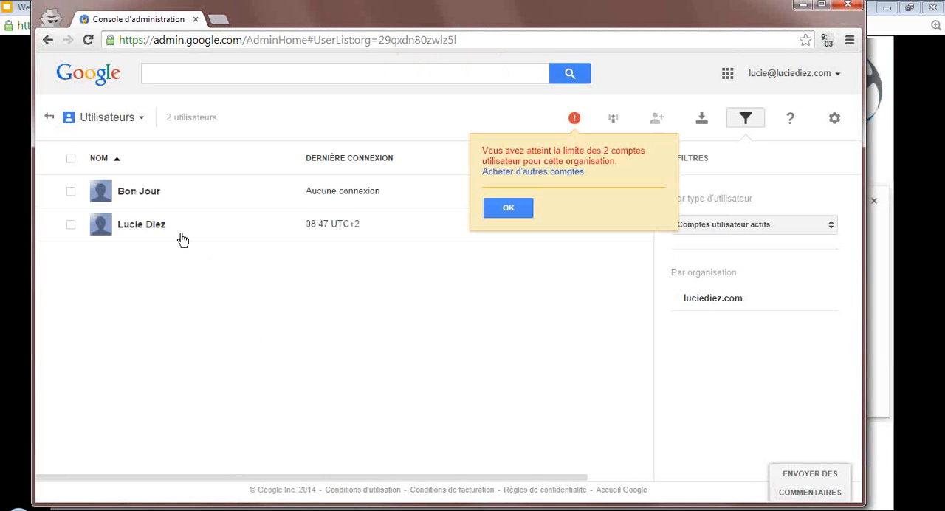
click(142, 193)
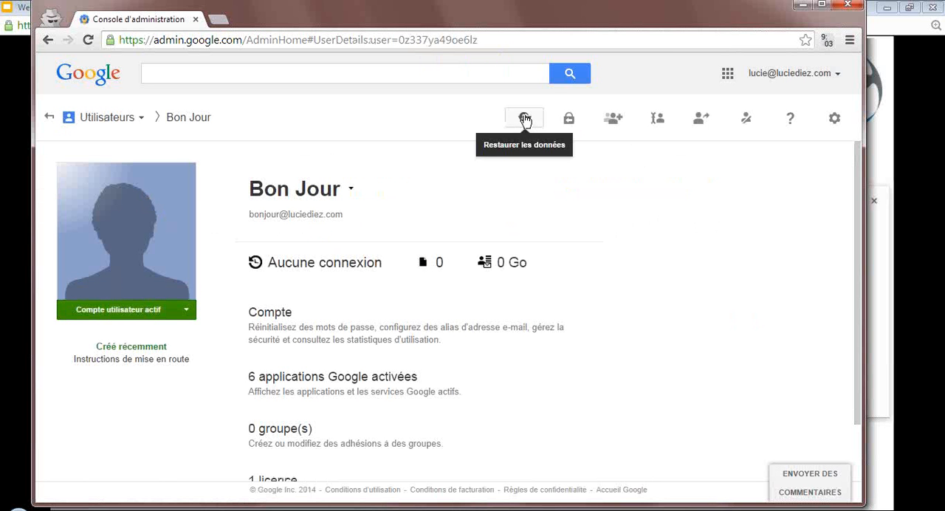
click(524, 120)
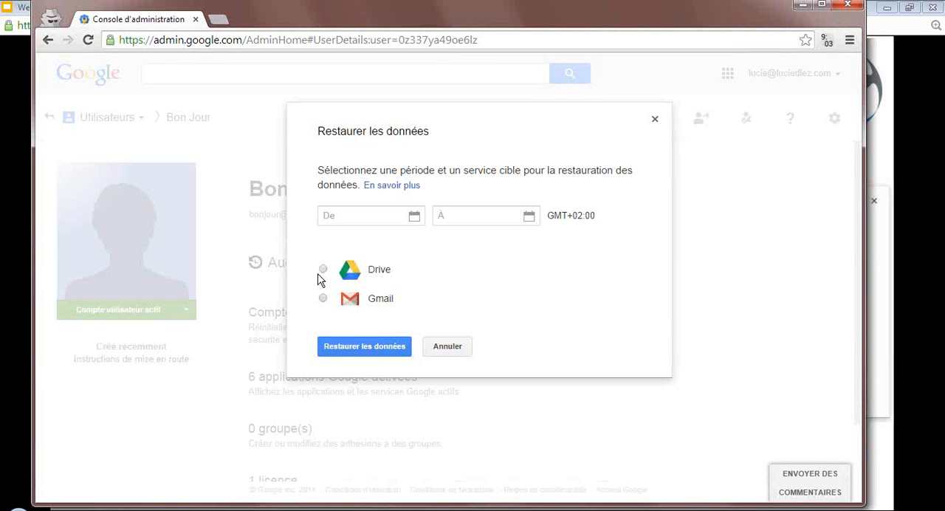
- Set up a Gmail data restoration from 01/10/14 00:00 to 03/10/14 23:59 and cancel it without restoring
click(323, 299)
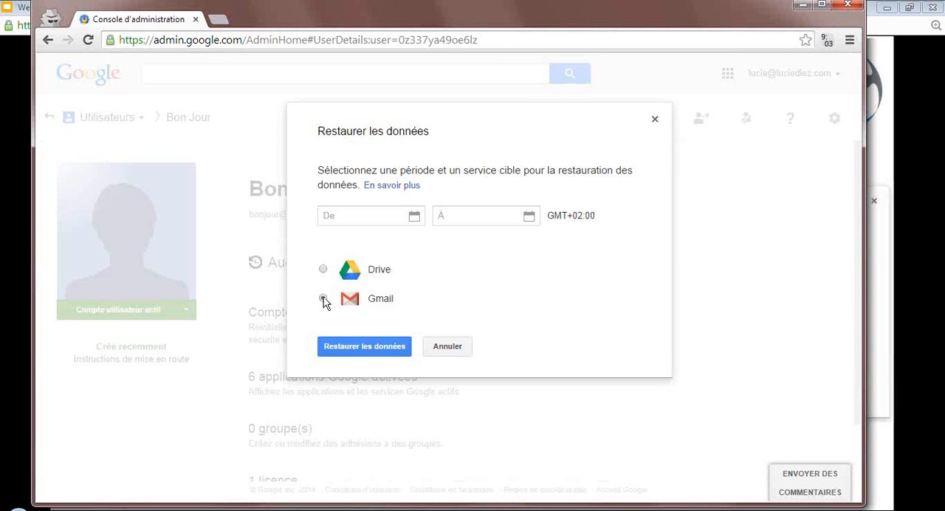
click(399, 216)
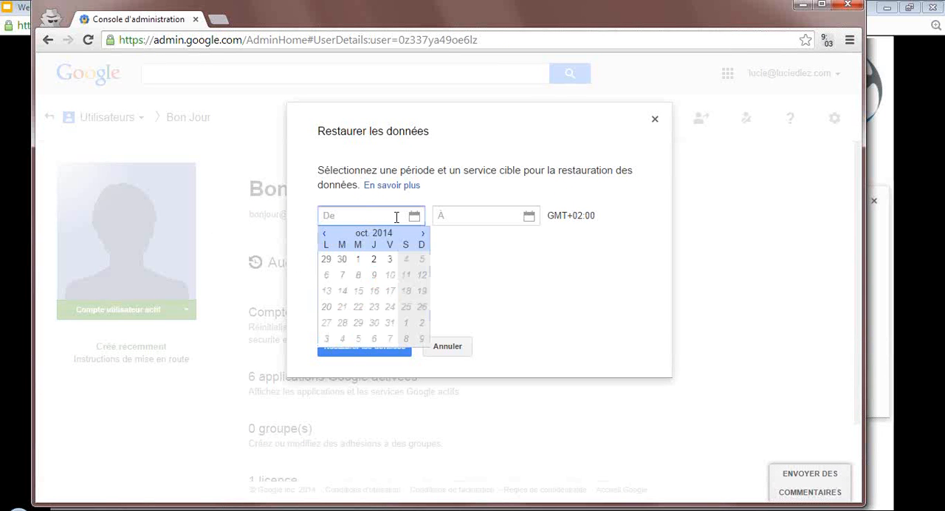
click(358, 260)
click(505, 263)
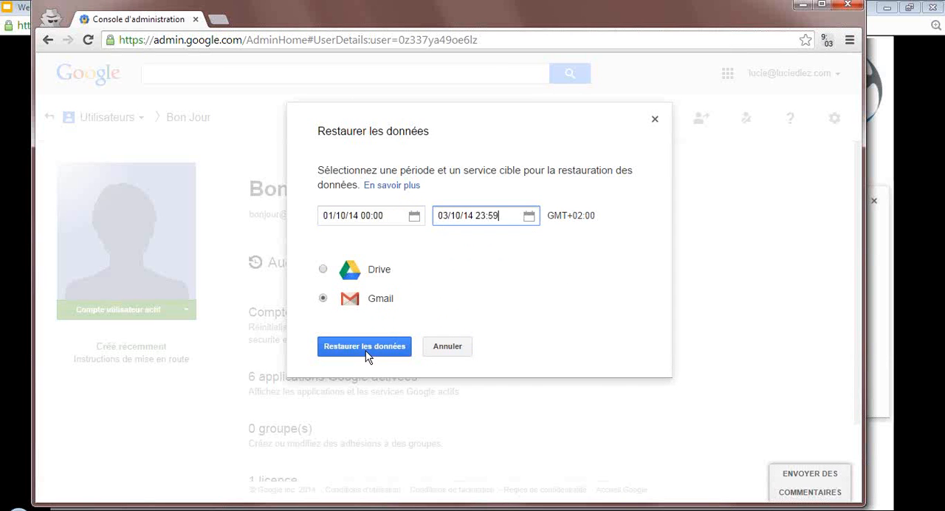
click(447, 348)
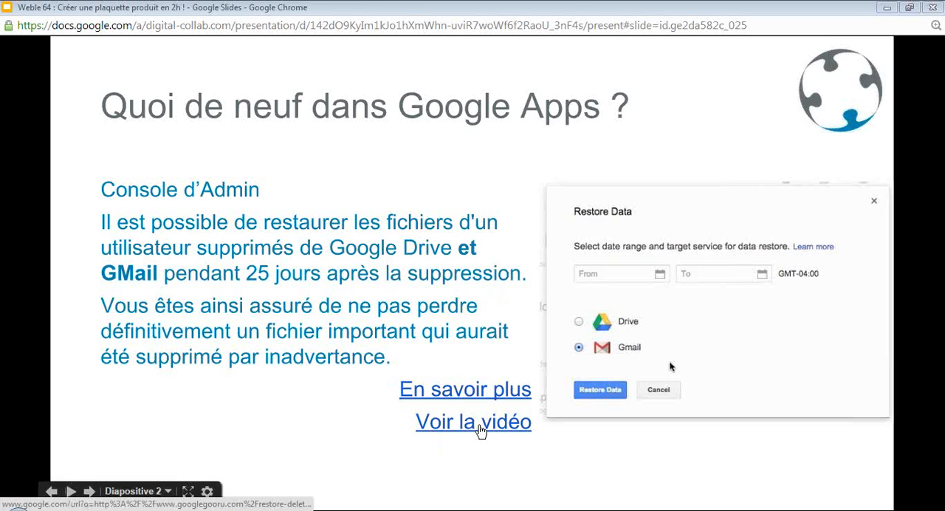
- Advance the presentation to the slide about opening a Weebly account and switch to the Weebly sign-up page
click(88, 492)
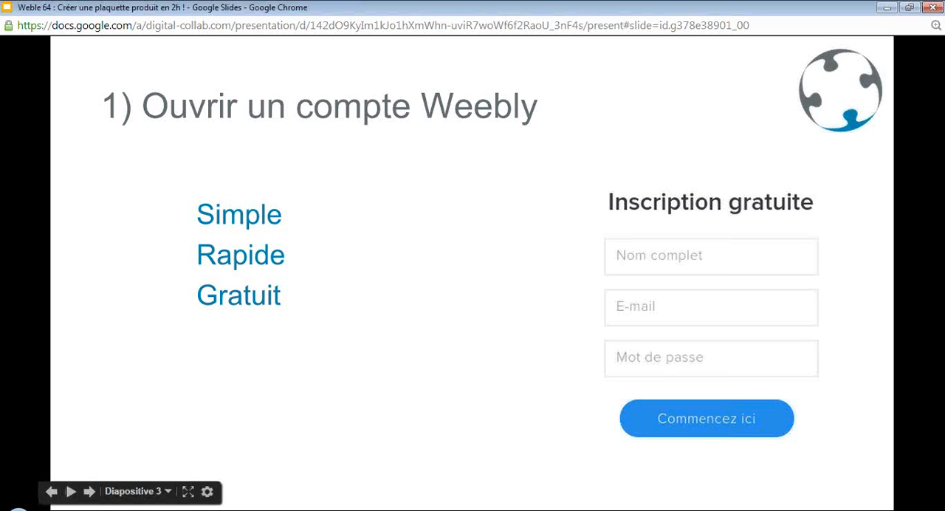
drag(608, 0, 504, 23)
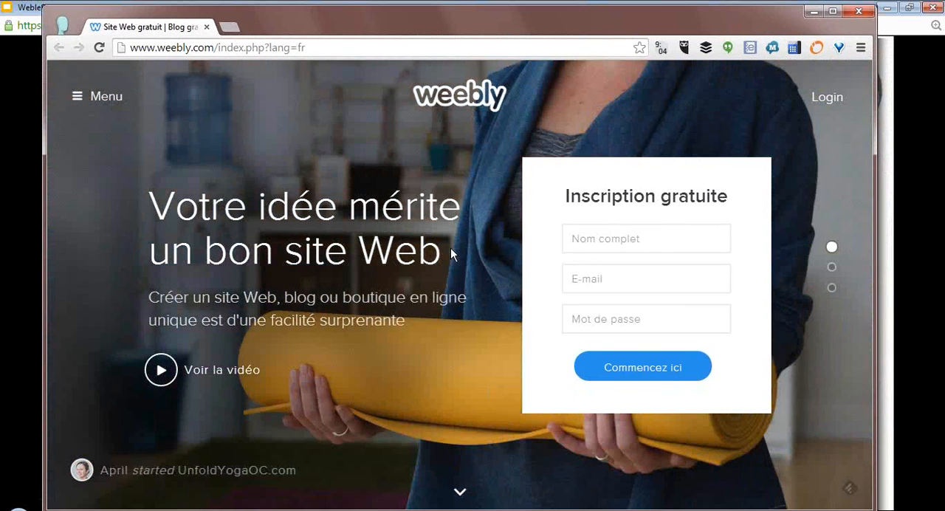
- Enter the full name in Weebly's free registration form
click(675, 237)
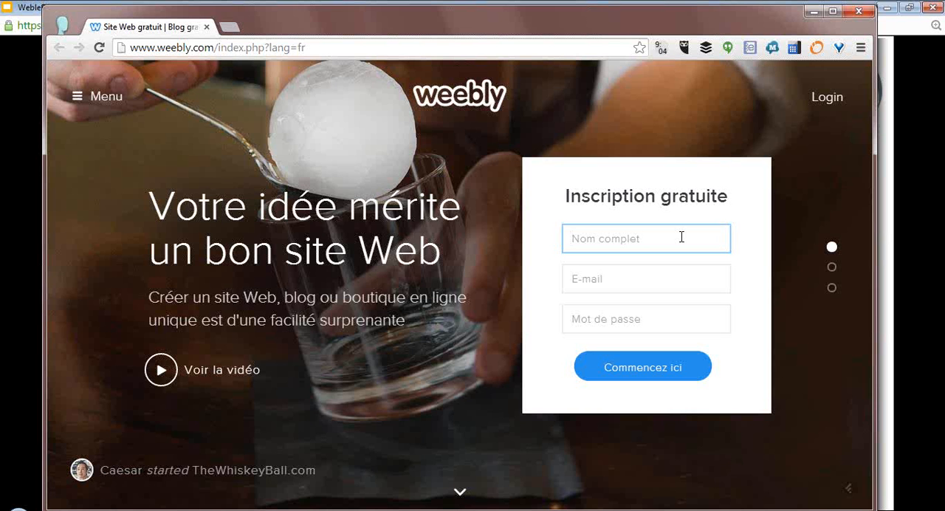
text(j)
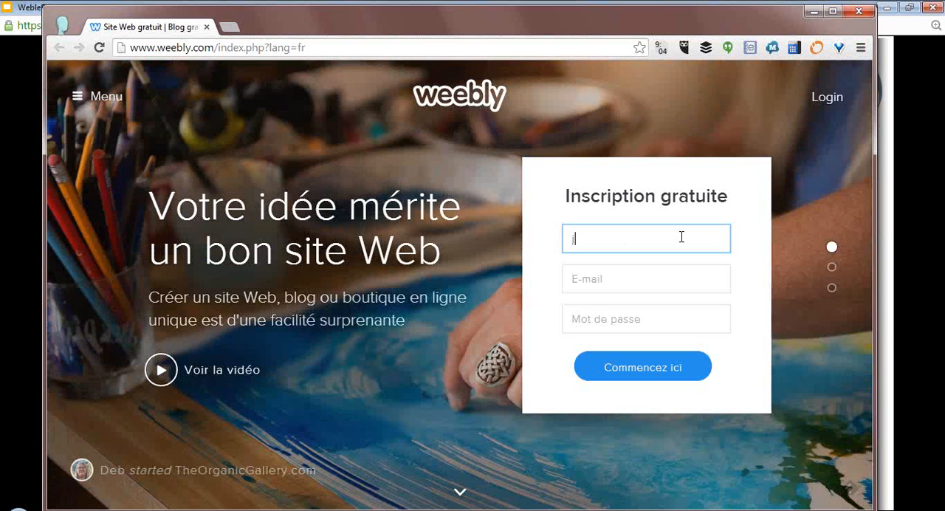
key(BackSpace)
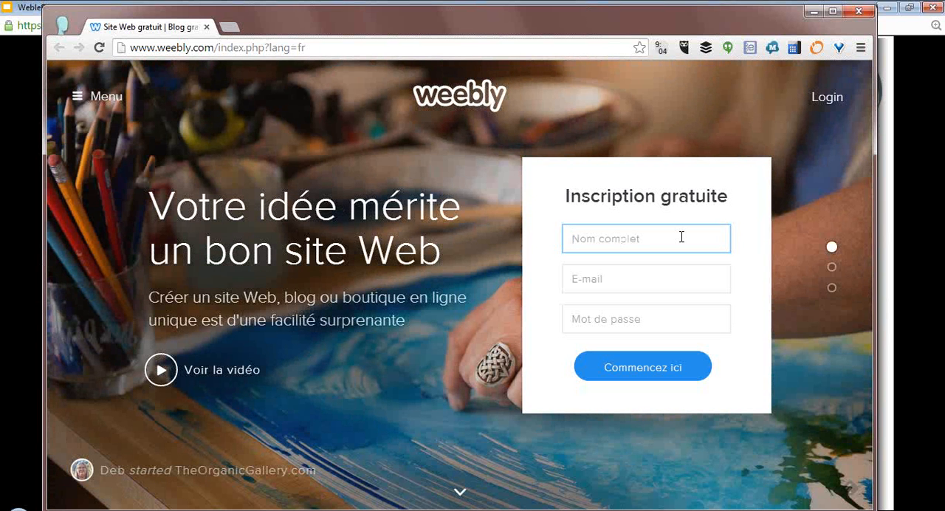
text(JohnDoe)
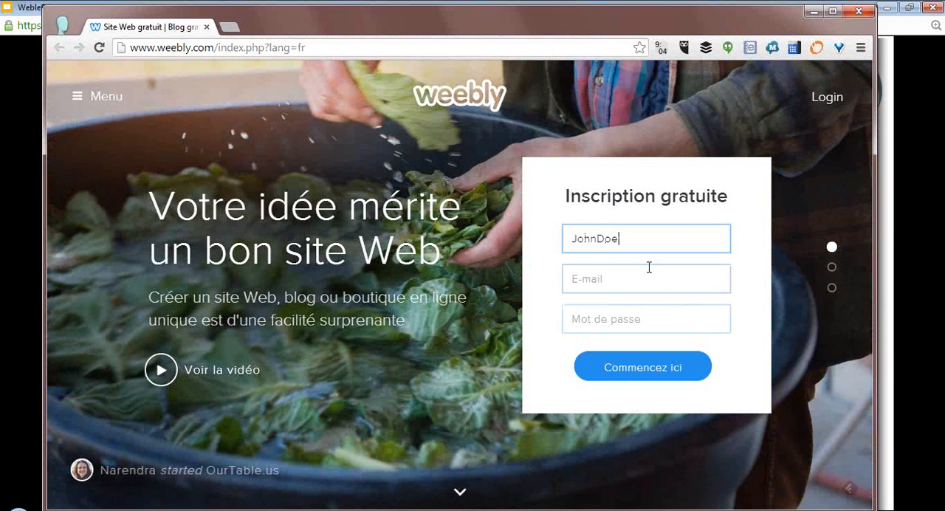
- Fill in the e-mail address in the registration form, correcting the mistyped letters
click(649, 267)
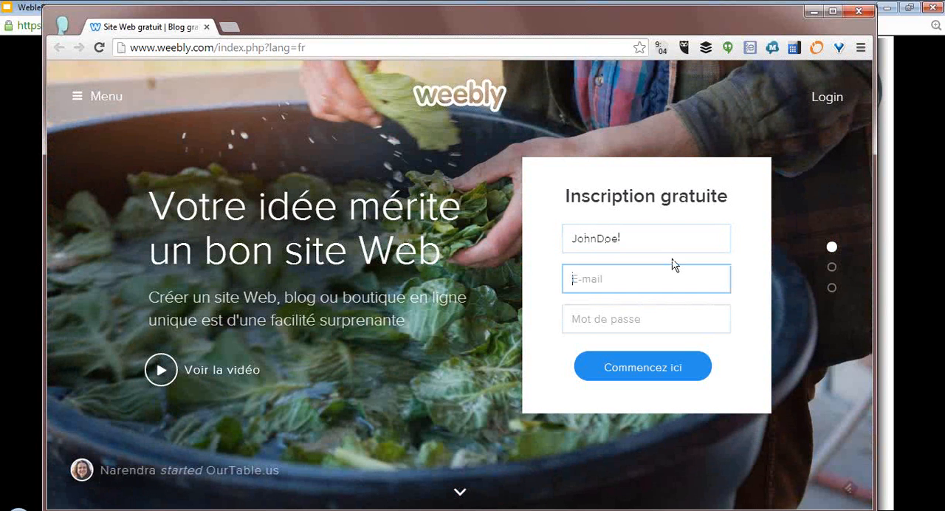
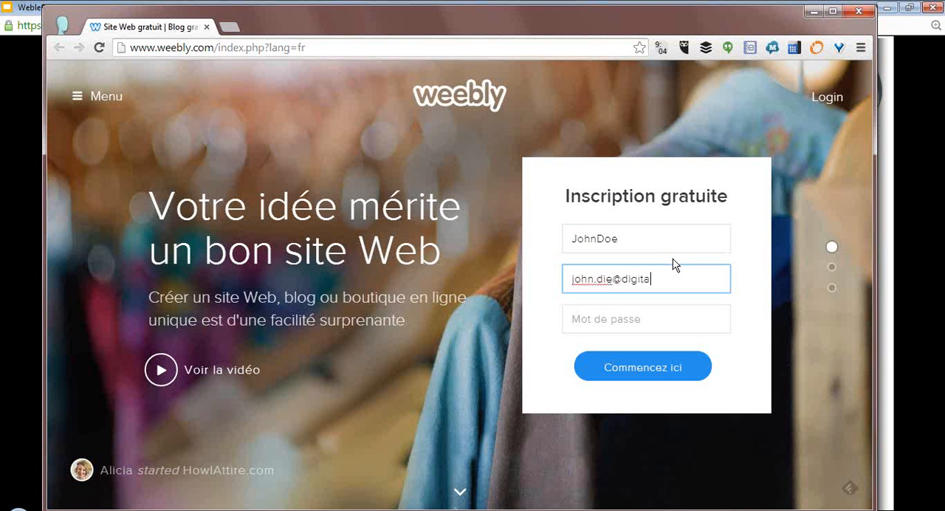
drag(620, 279, 612, 279)
click(608, 278)
key(BackSpace)
text(o)
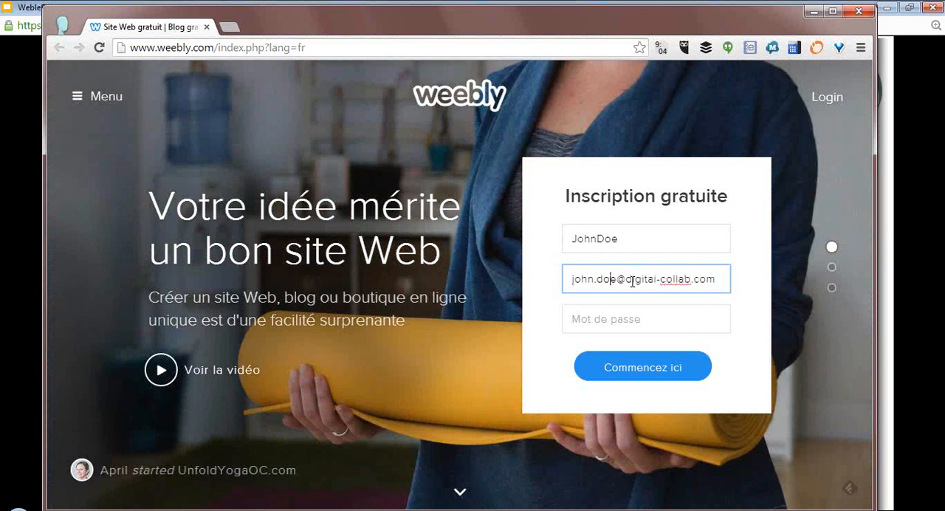
- Enter the account password, submit the registration and decline saving the password in the browser
key(Tab)
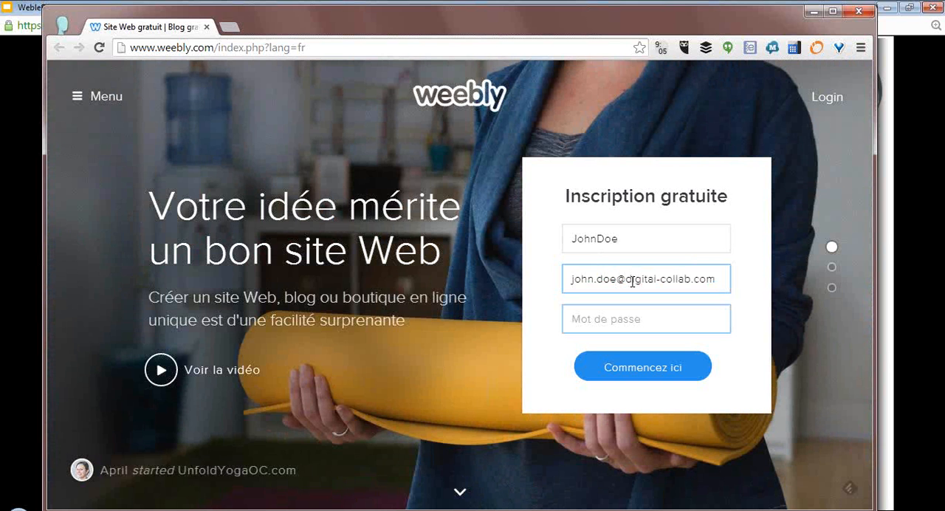
text(12345678)
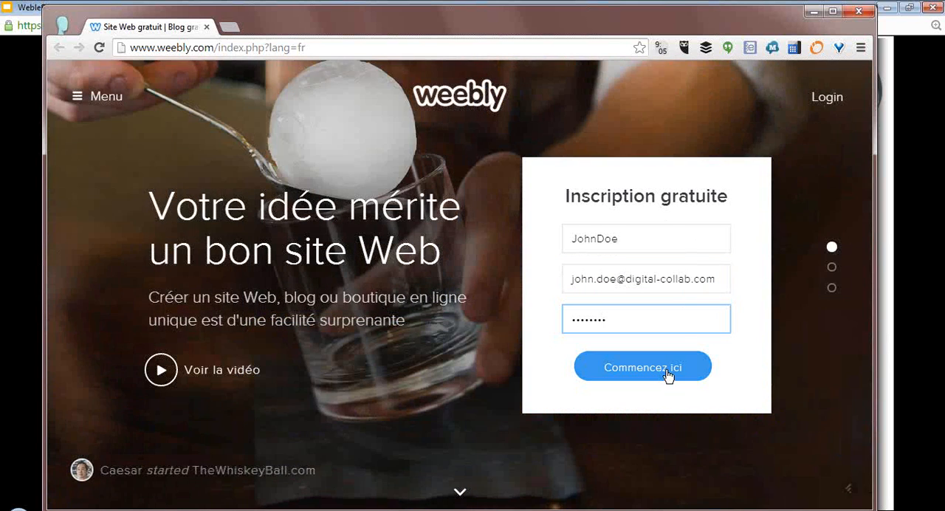
click(663, 371)
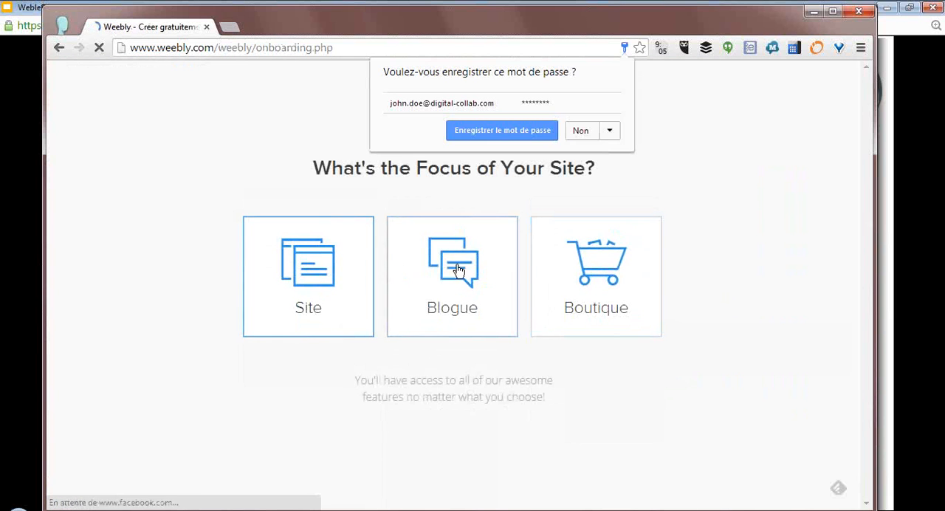
click(580, 131)
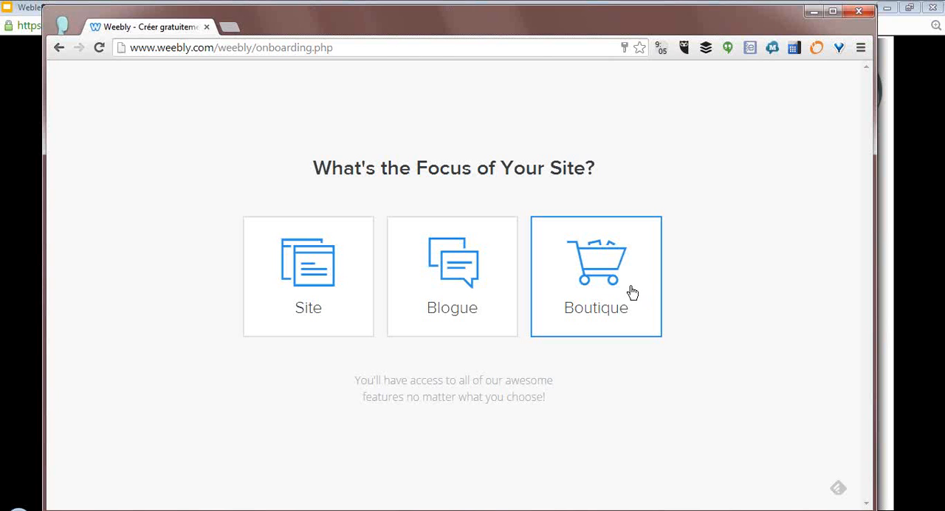
- Set the focus to Site and choose the theme with the New York skyline at sunset
click(341, 274)
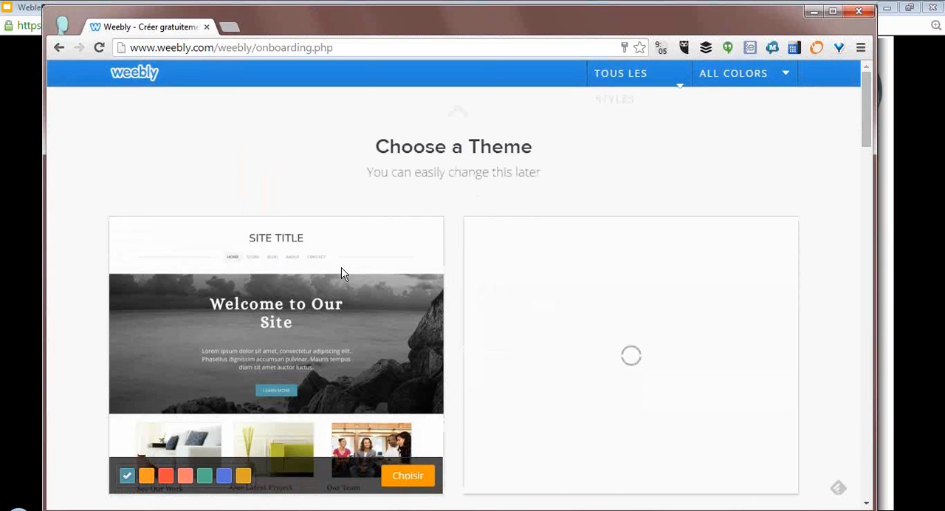
scroll(456, 288, down, 3)
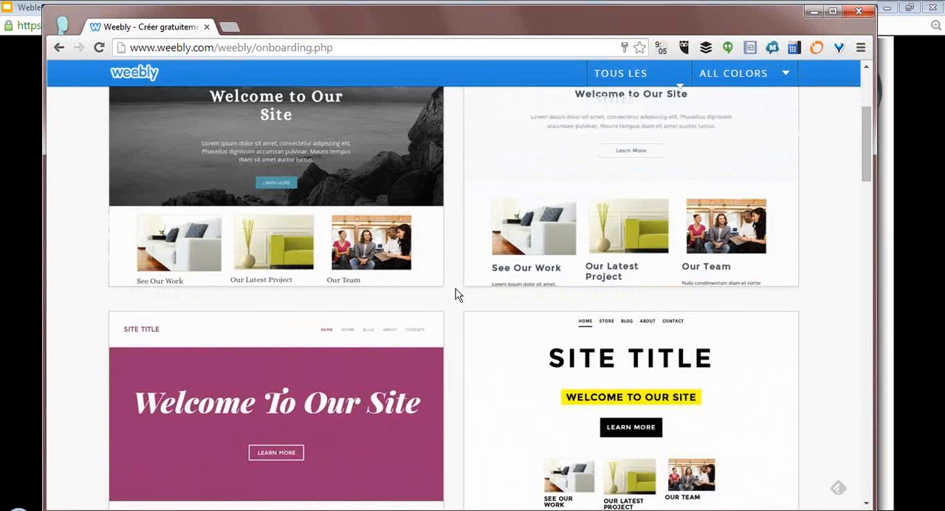
scroll(455, 293, down, 4)
scroll(456, 294, down, 3)
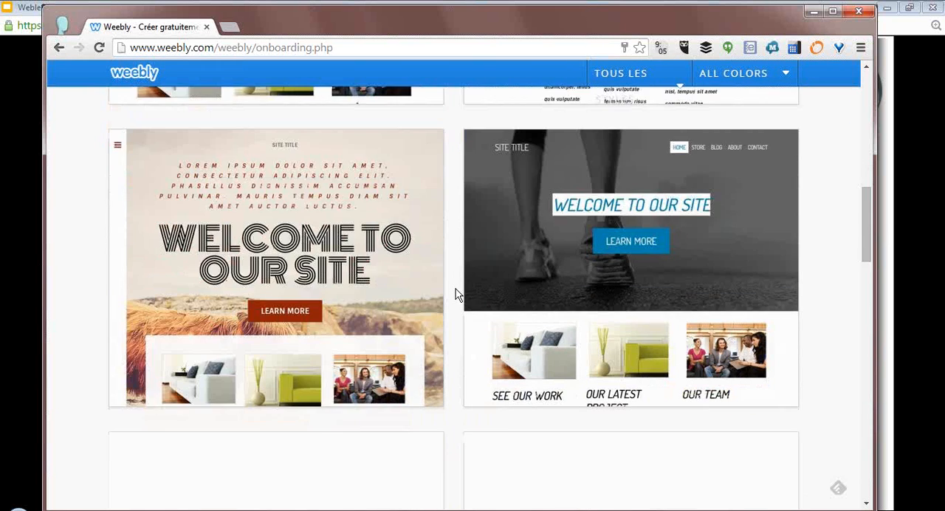
scroll(456, 293, down, 6)
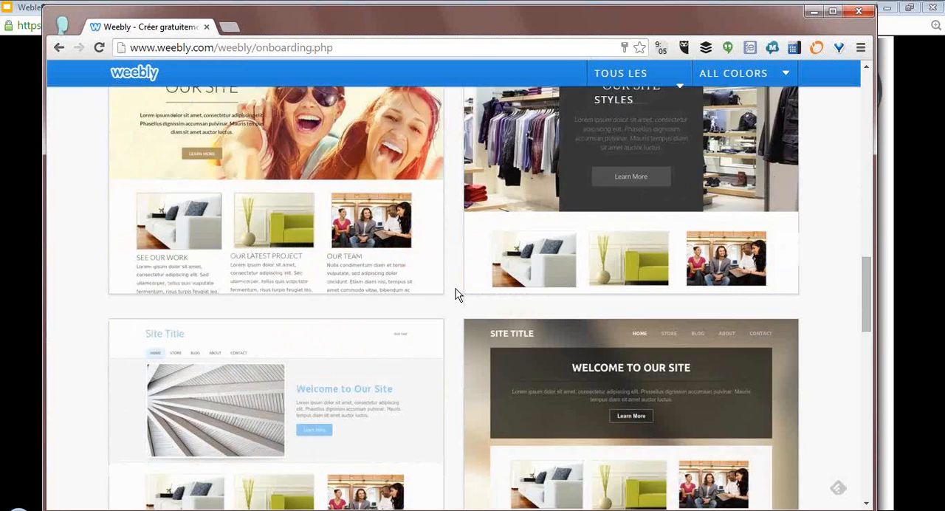
scroll(455, 291, down, 7)
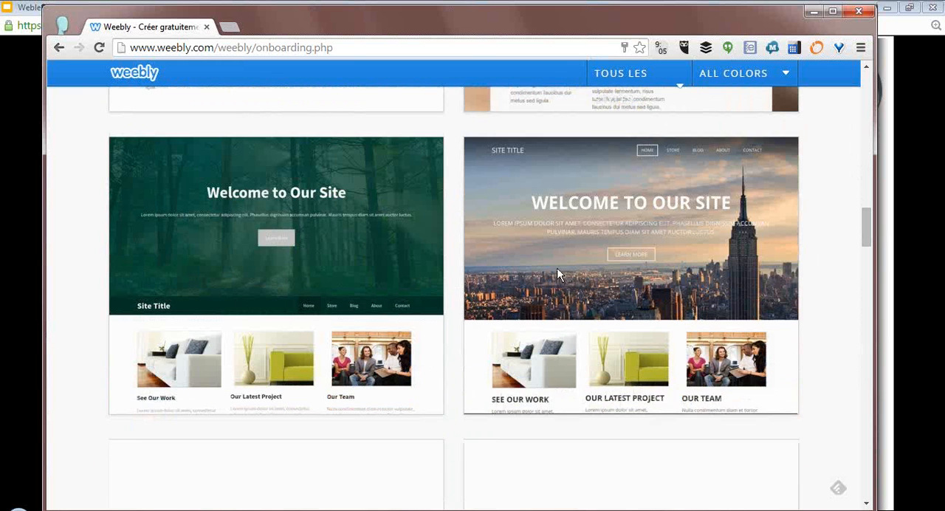
mouse_move(564, 268)
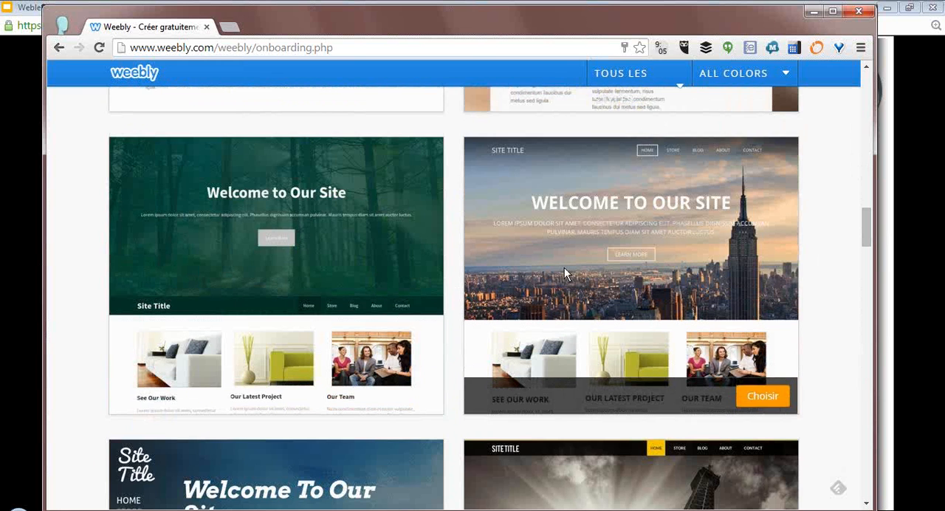
click(772, 399)
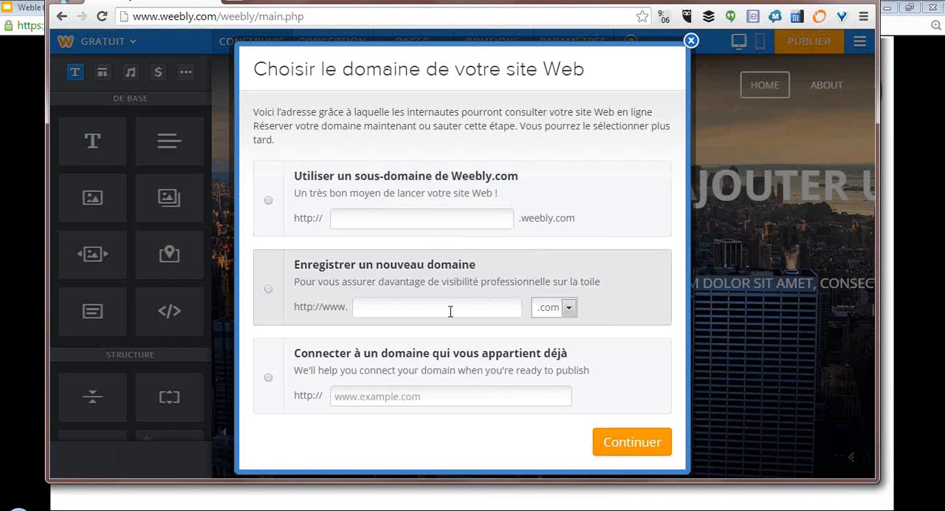
- Select the option to register a new domain and look through its extensions, keeping .com
click(477, 303)
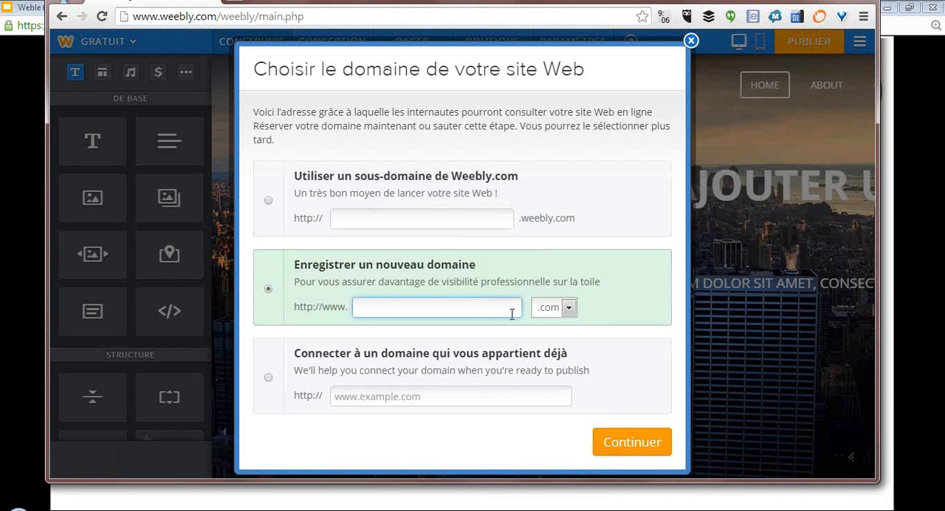
click(567, 307)
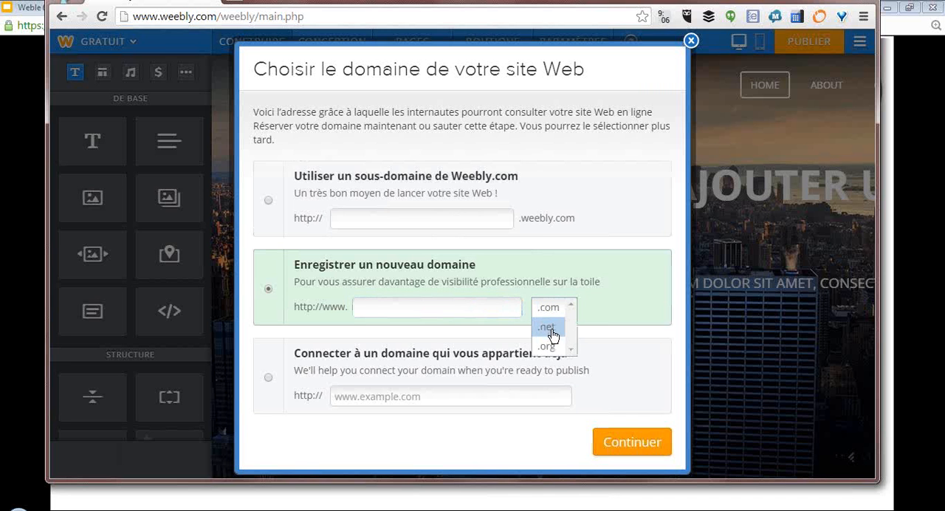
click(565, 308)
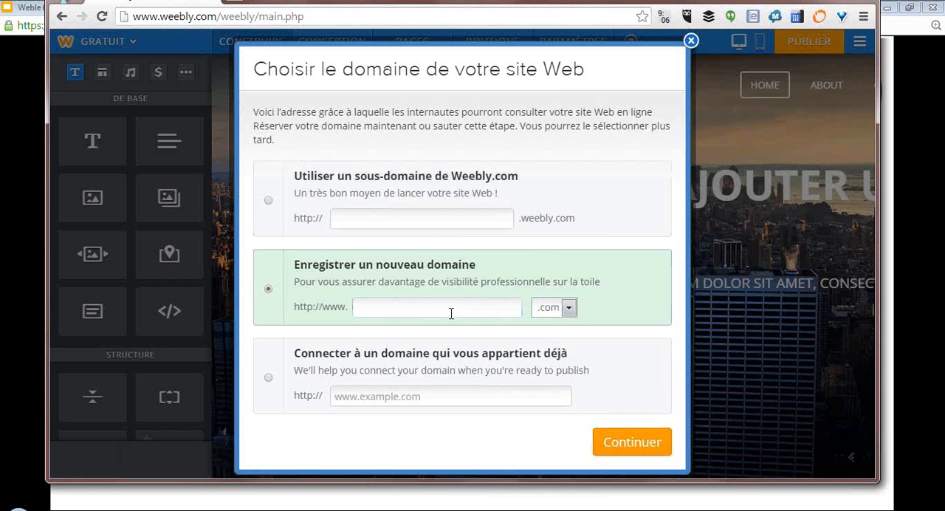
- Use the Weebly subdomain "sallengo" as the site's address and start building the site from the welcome dialog
click(414, 219)
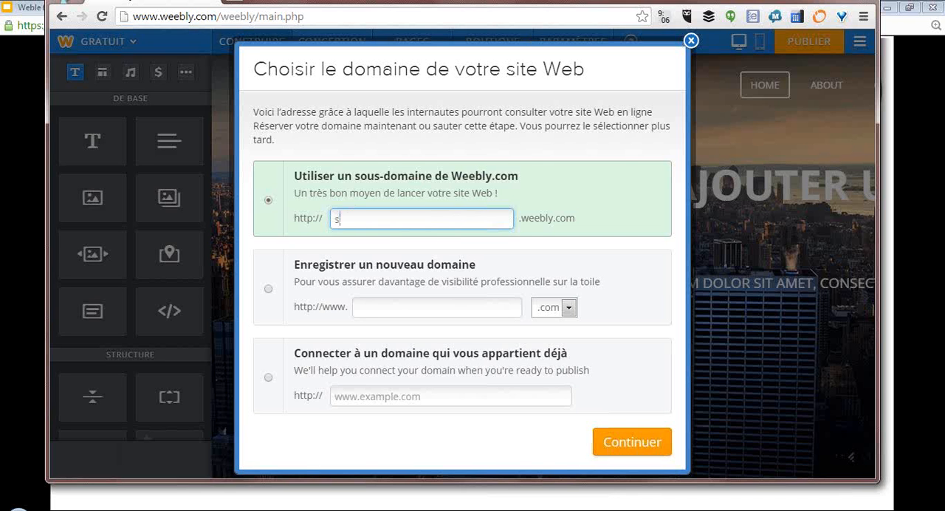
text(salt)
key(BackSpace)
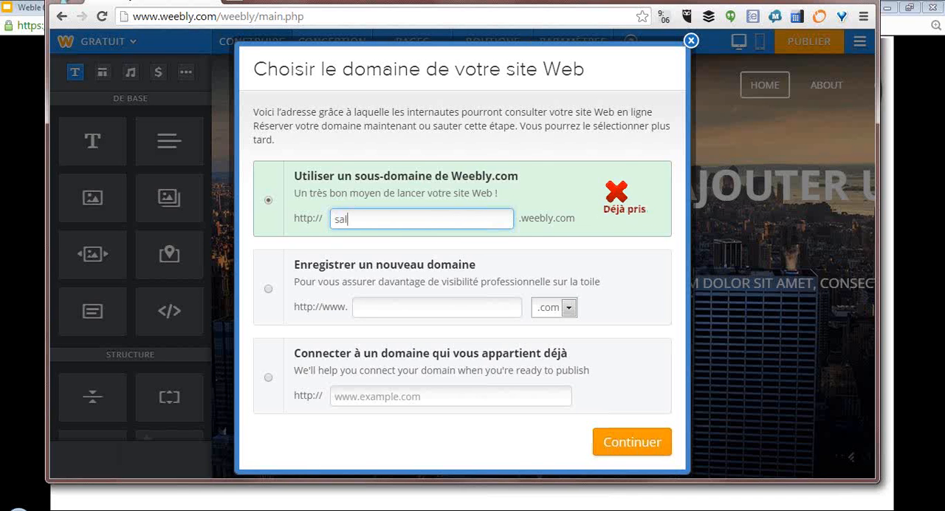
text(lengo)
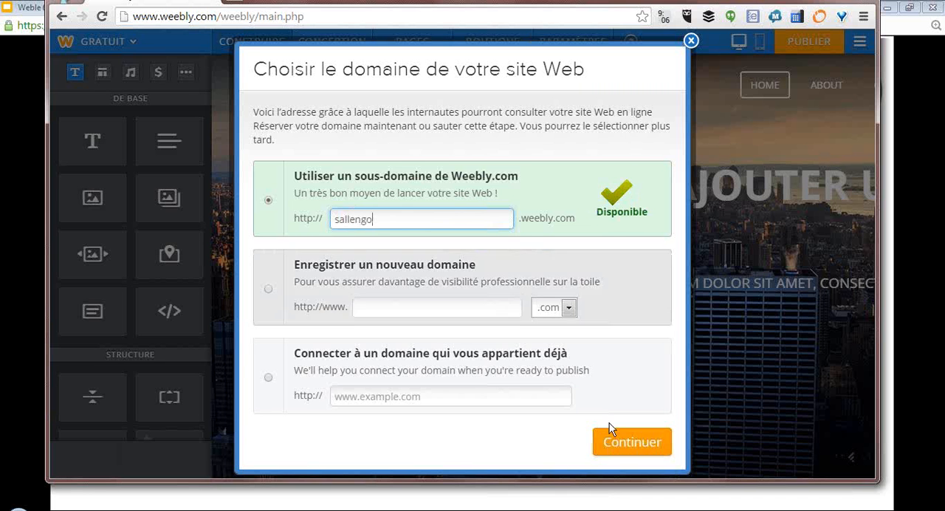
click(639, 444)
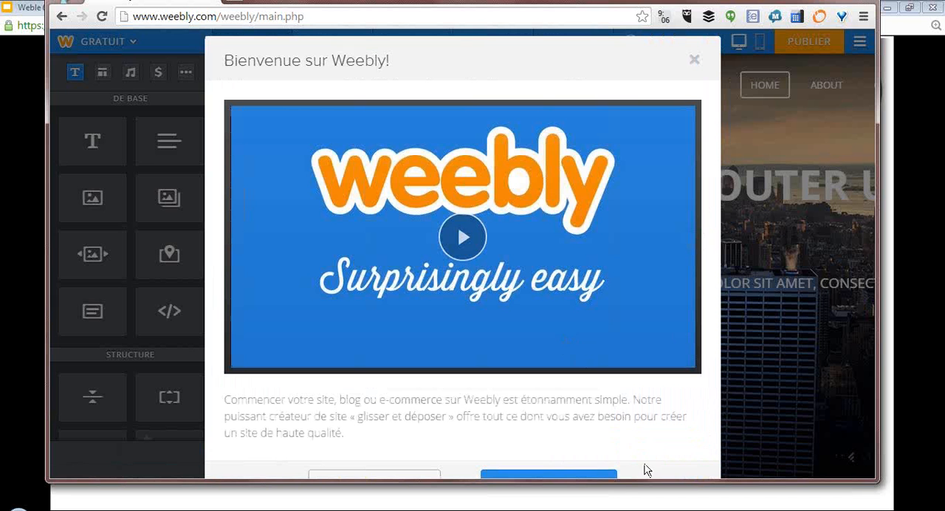
drag(615, 479, 618, 510)
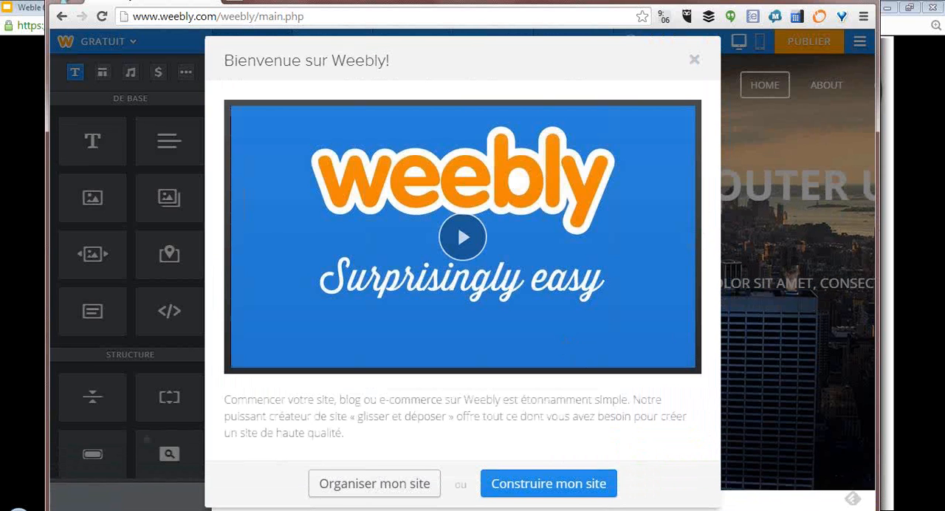
click(555, 491)
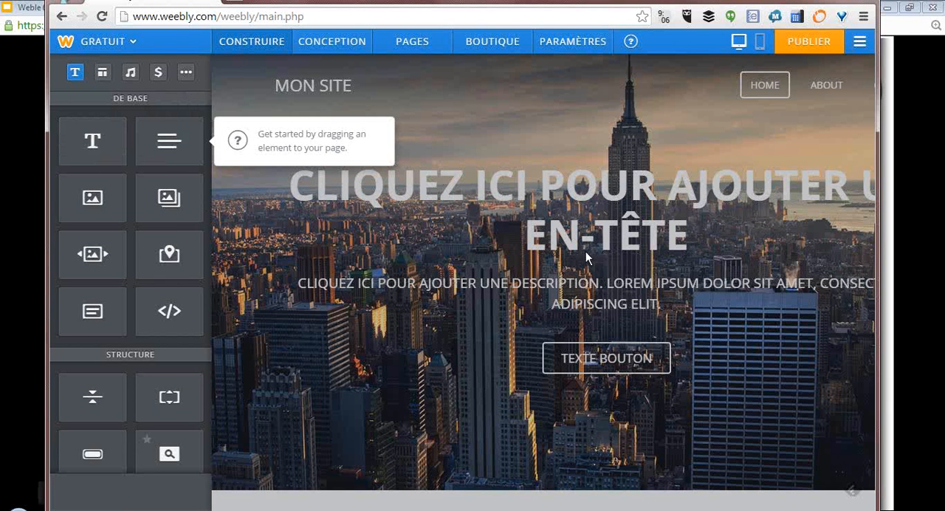
- Check the title slide text in the Google Slides presentation and replace the site banner's headline placeholder with "SALLE'N'GO"
click(18, 155)
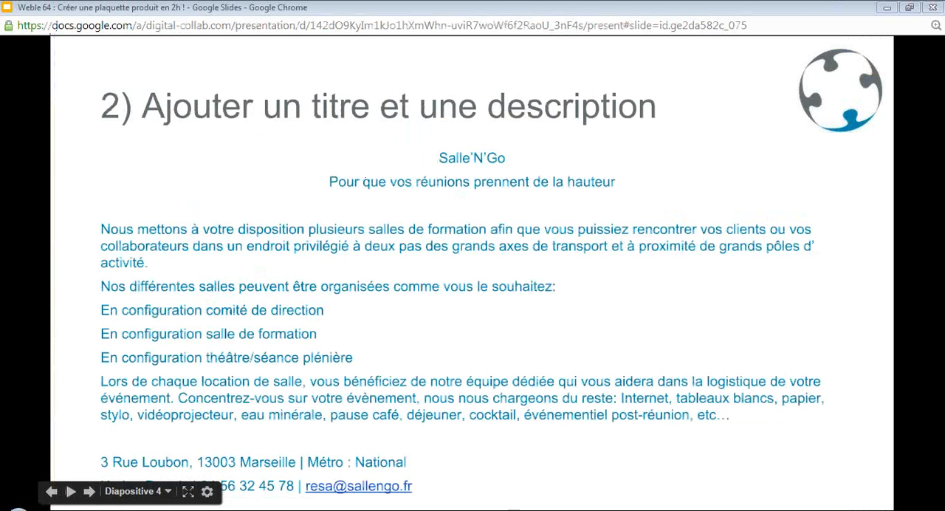
key(alt+Tab)
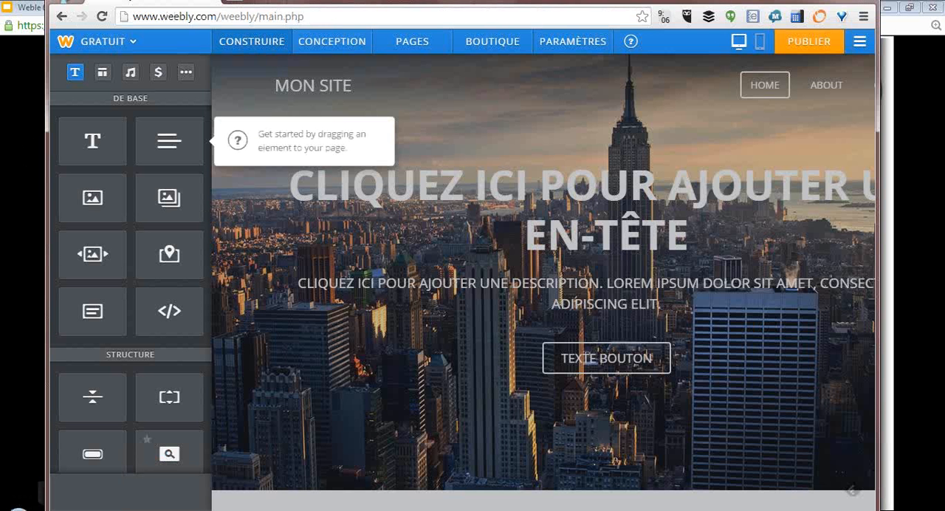
drag(48, 369, 0, 369)
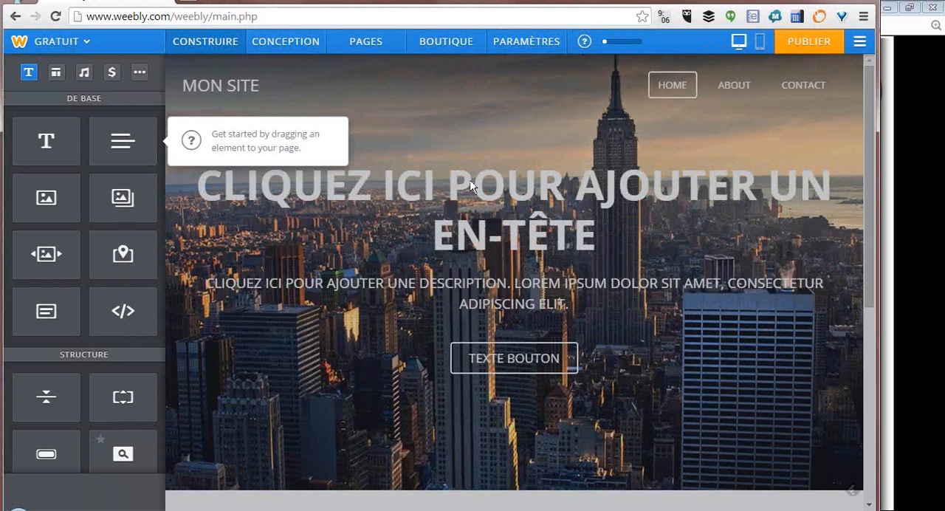
click(495, 184)
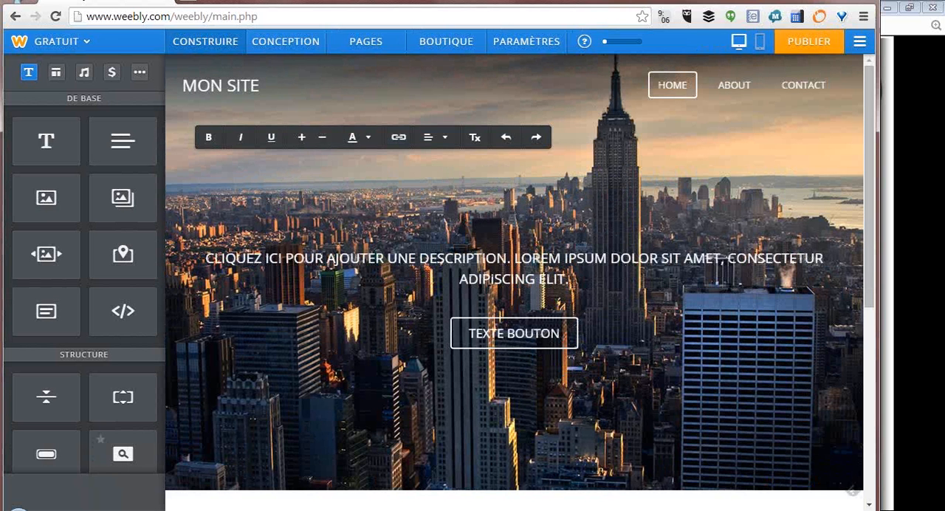
text(SALLE'N)
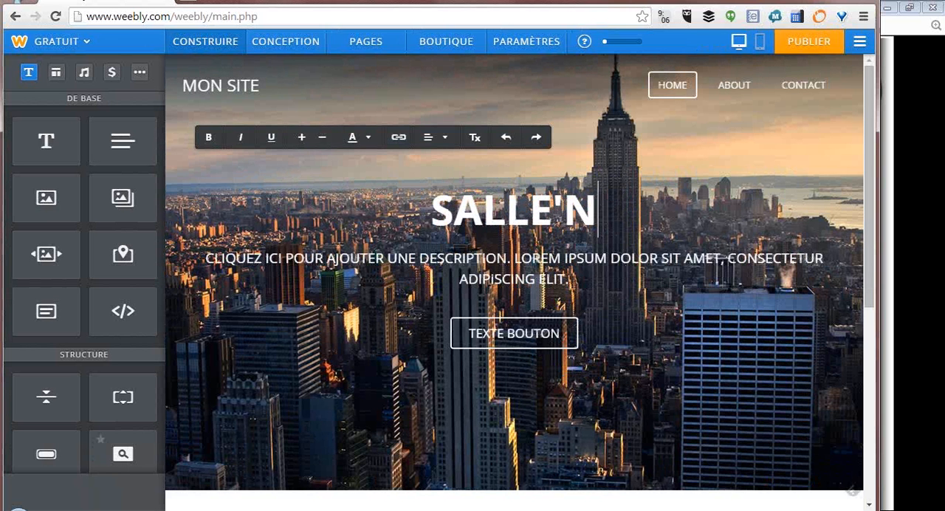
text('GO)
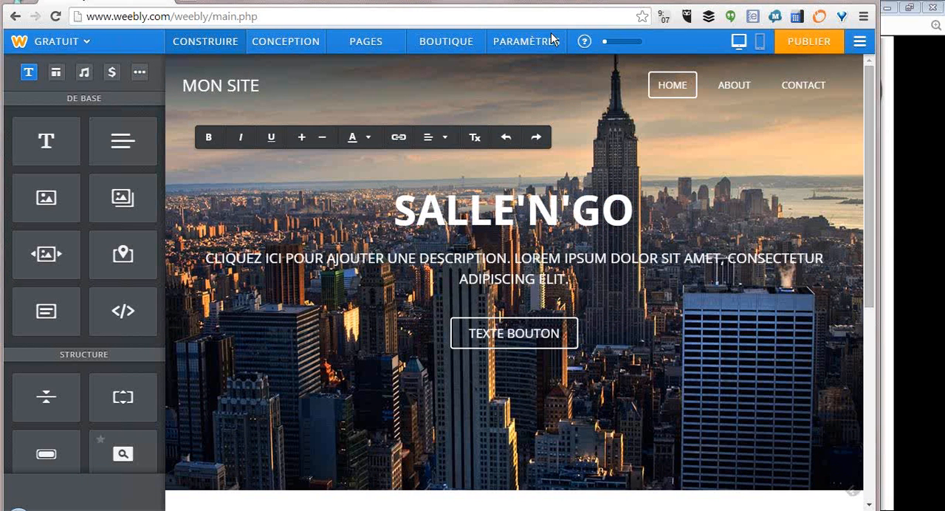
- Replace the banner's description placeholder with "Pour que vos réunions prennent de la hauteur" and remove the extra blank line
click(539, 247)
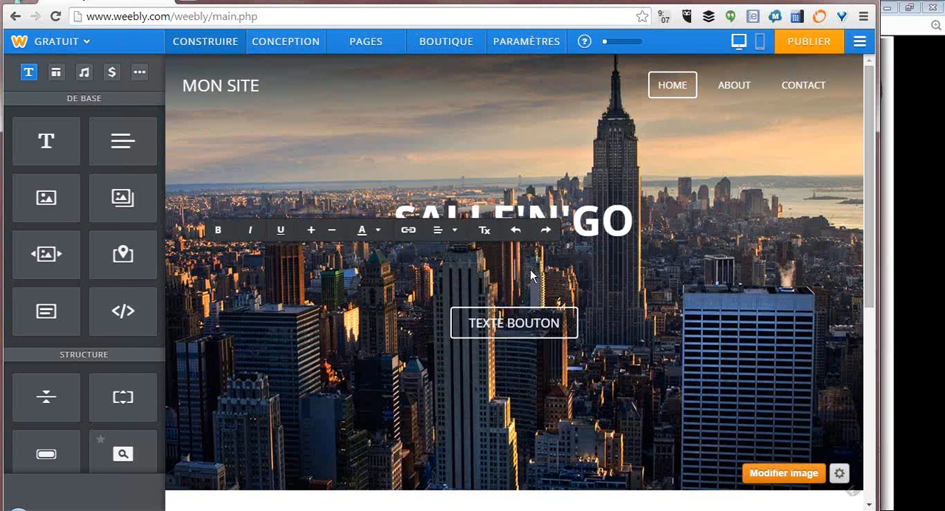
key(ctrl+v)
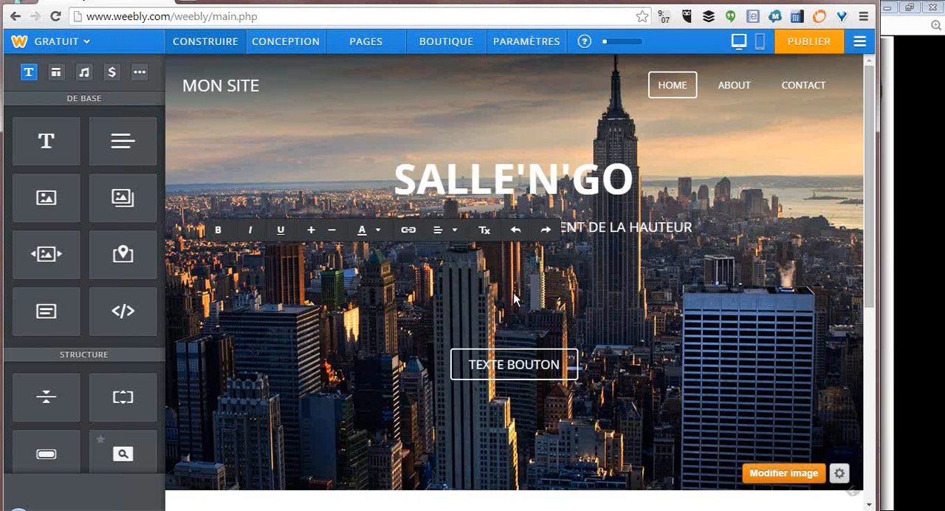
key(BackSpace)
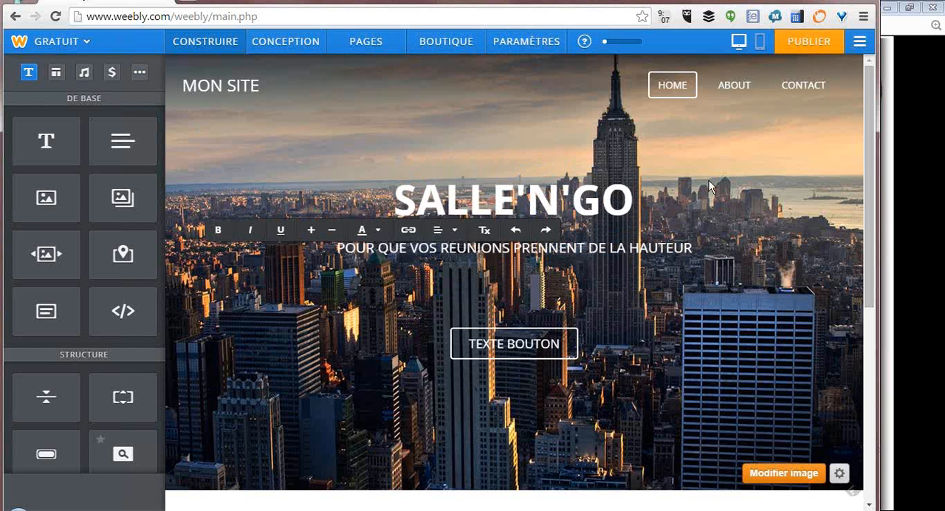
- Add a text element below the banner and fill it with the French description of the training rooms
scroll(521, 244, down, 5)
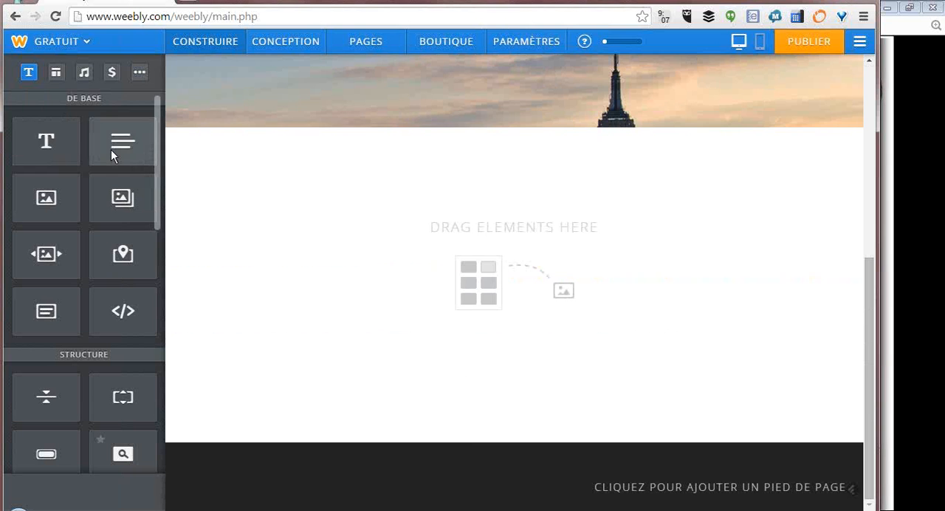
drag(111, 150, 305, 222)
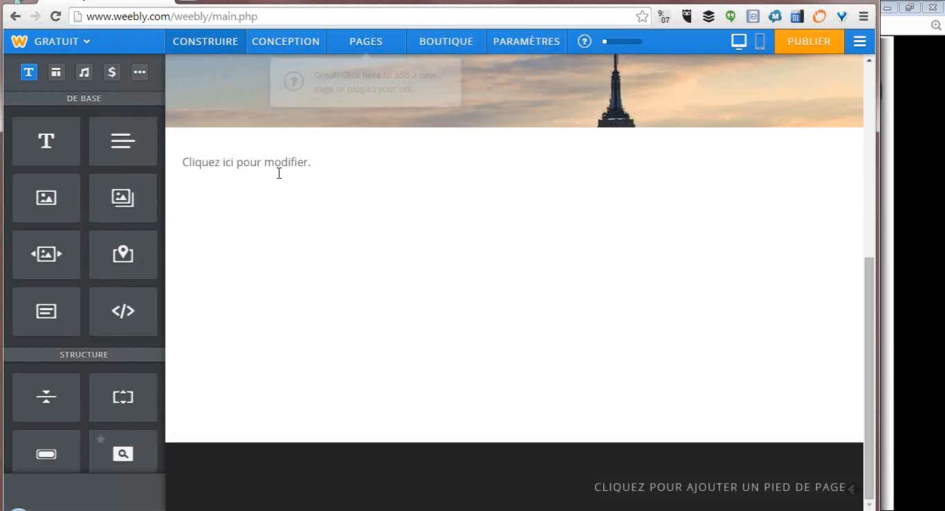
triple_click(251, 162)
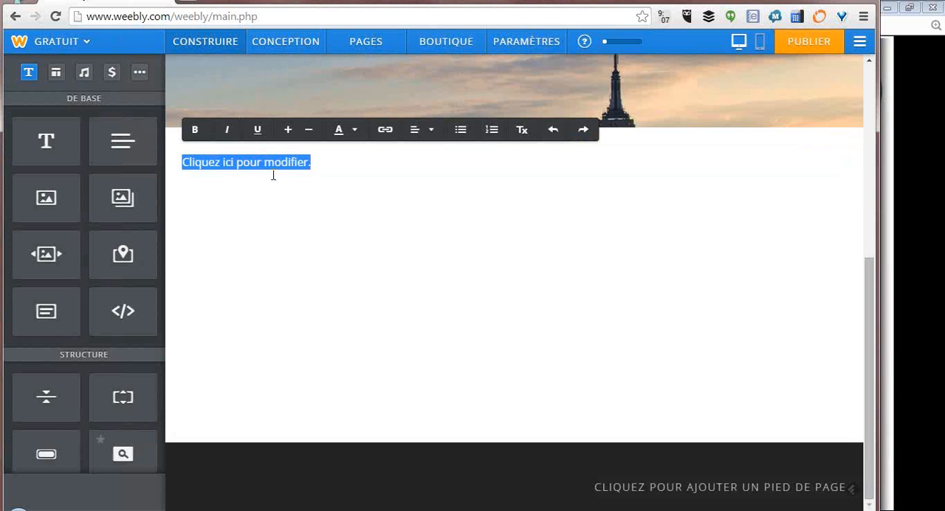
text(Nous mettons à votre disposition plusieurs salles de formation afin que vous puissiez rencontrer vos clients ou vos collaborateurs dans un endroit privilégié à deux pas des grands axes de transport et à proximité de grands pôles d’activité.  Nos différentes salles peuvent être organisées comme vous le souhaitez:  En configuration comité de direction  En configuration salle de formation  En configuration théâtre/séance plénière  Lors de chaque location de salle, vous bénéficiez de notre équipe dédiée qui vous aidera dans la logistique de votre événement. Concentrez-vous sur votre évènement, nous nous chargeons du reste: Internet, tableaux blancs, papier, stylo, vidéoprojecteur, eau minérale, pause café, déjeuner, cocktail, événementiel post-réunion, etc…)
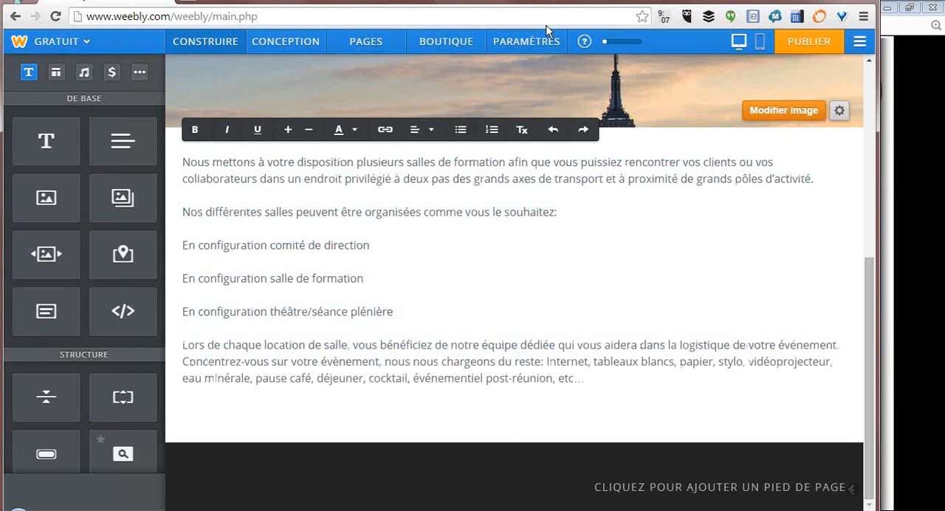
- Try to edit the page footer, and instead paste the address and contact details at the end of the description text
click(680, 487)
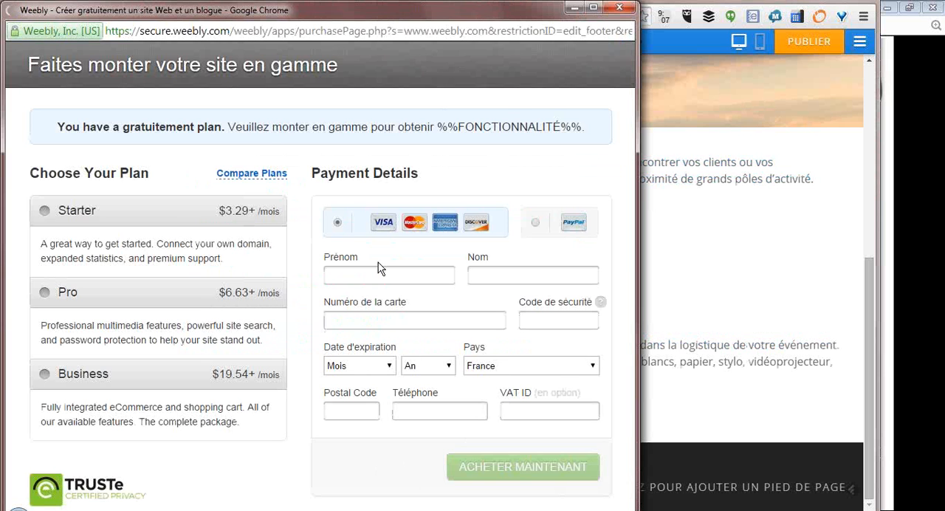
click(618, 9)
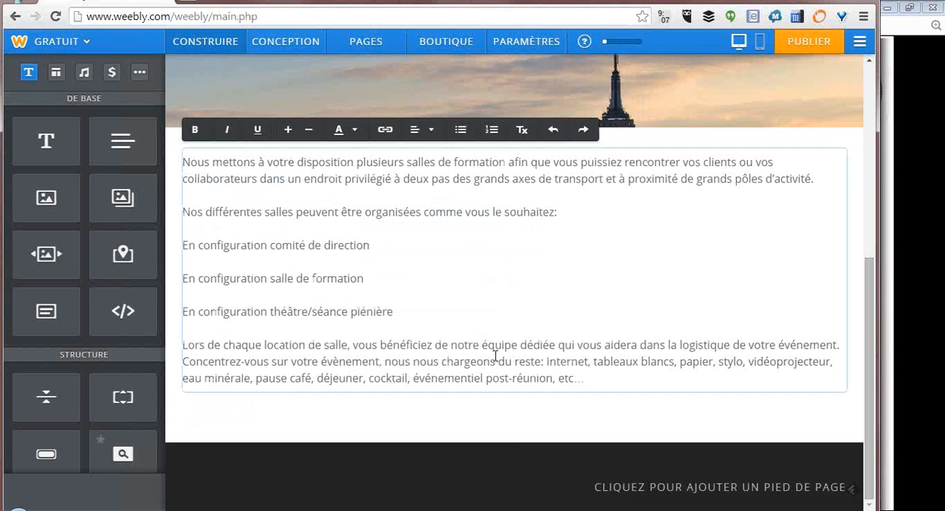
click(585, 376)
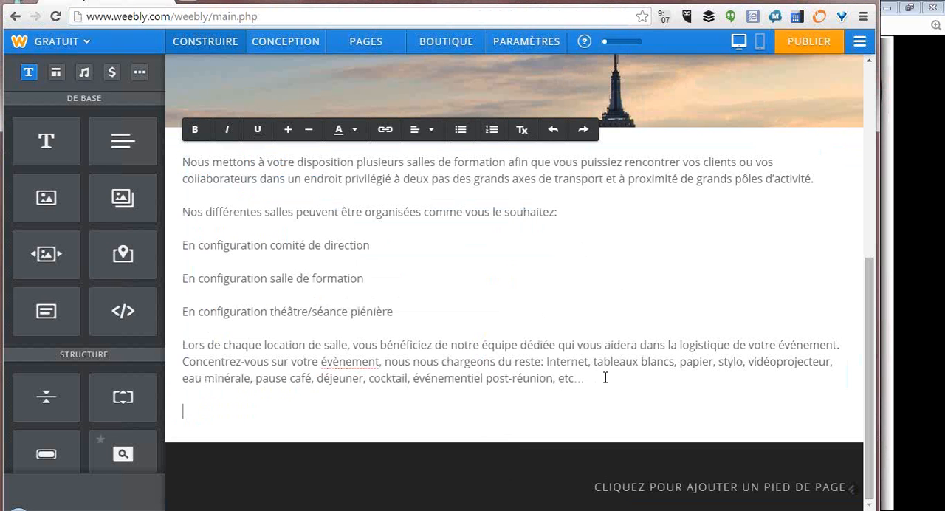
key(ctrl+v)
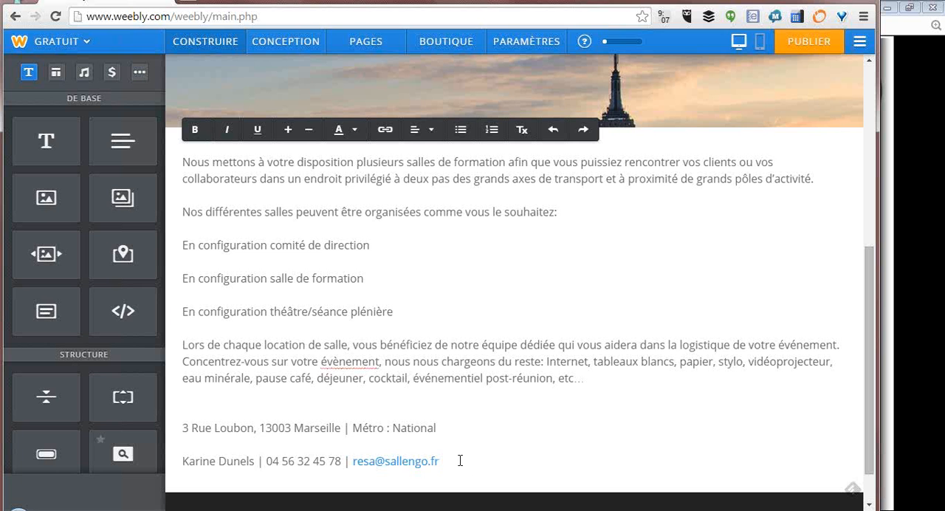
- Center-align the text of the description and contact block
drag(460, 461, 152, 424)
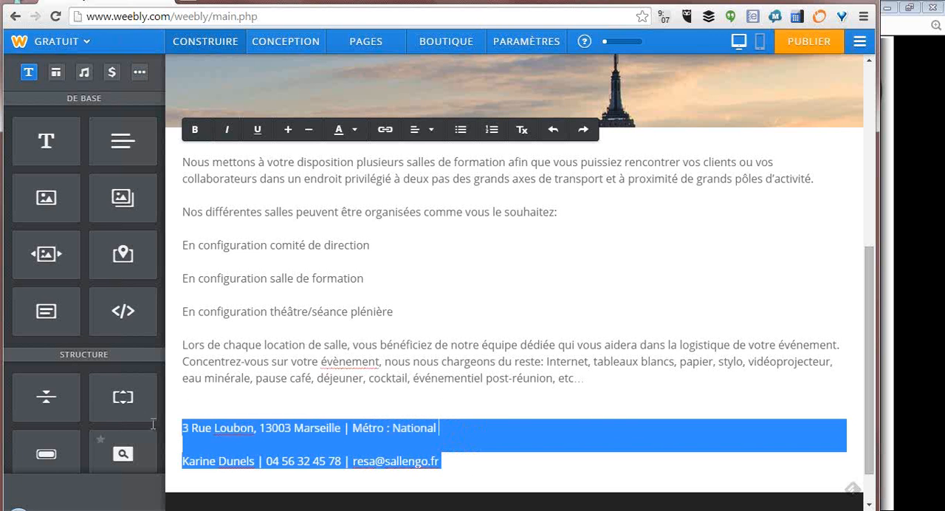
click(413, 130)
click(424, 176)
click(610, 344)
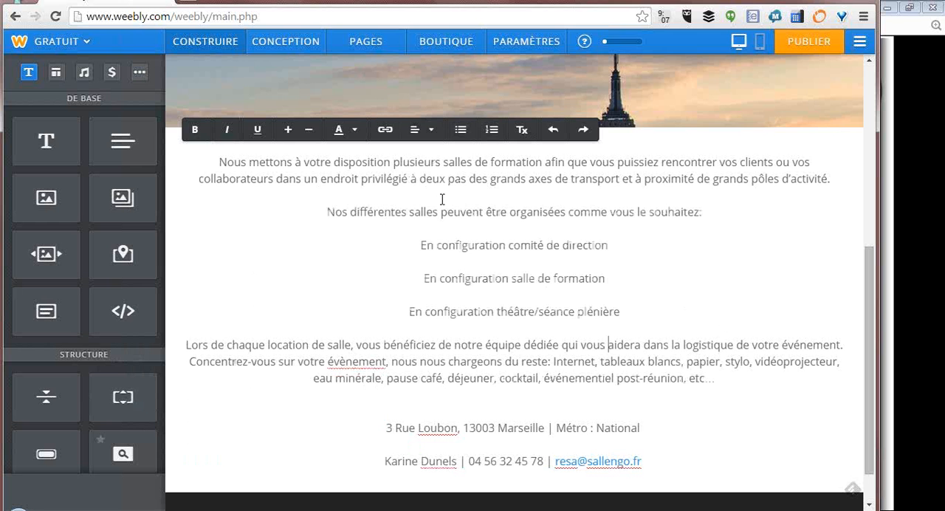
- Review the page banner, read the slide on adding images in Google Slides and return to the site editor
scroll(423, 268, up, 5)
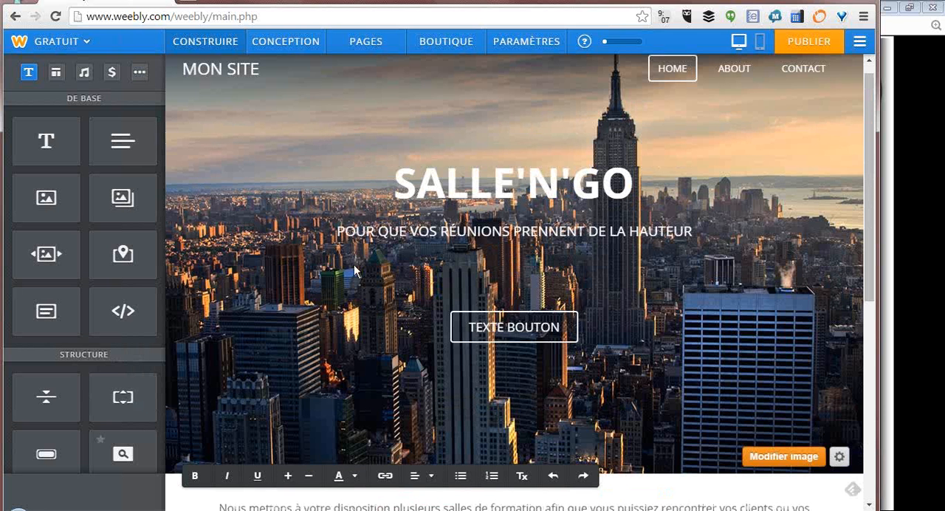
click(914, 297)
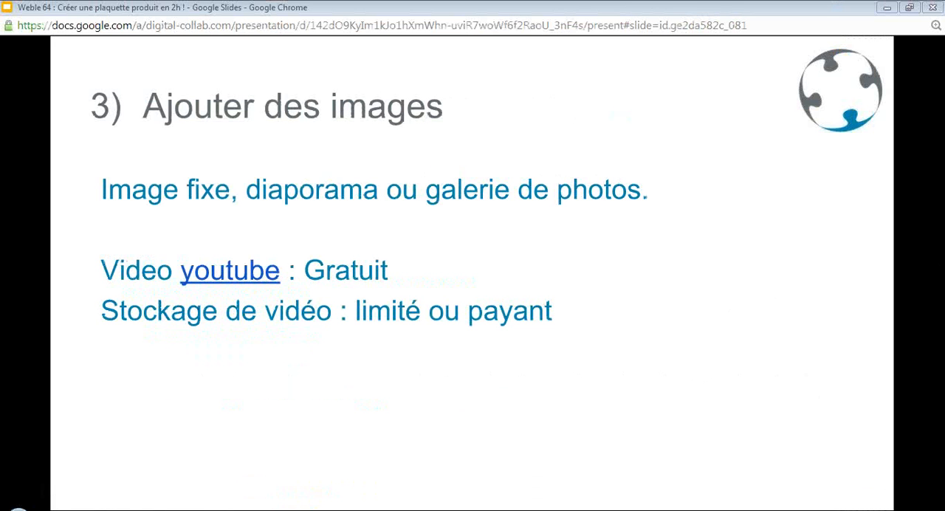
key(alt+Tab)
- Add a slideshow element below the text block with the Thumbnails on Top style
scroll(631, 290, down, 4)
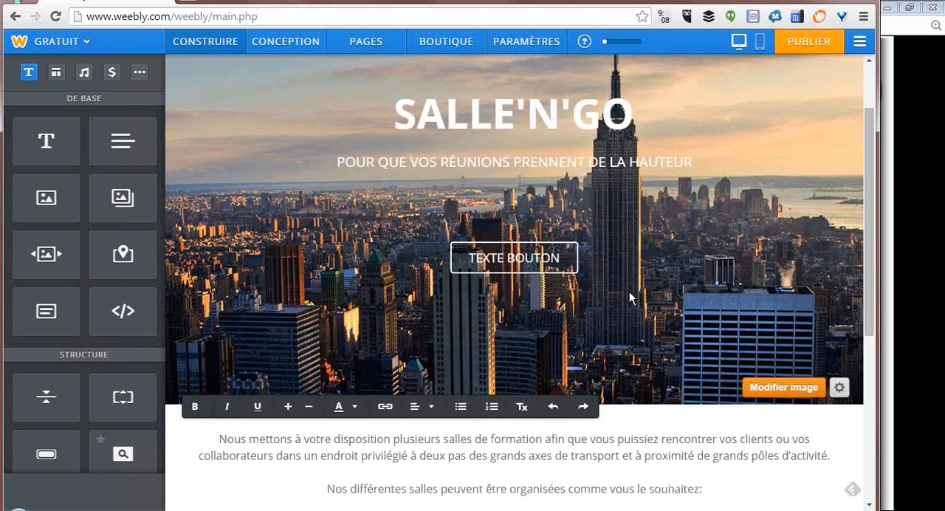
scroll(633, 283, down, 2)
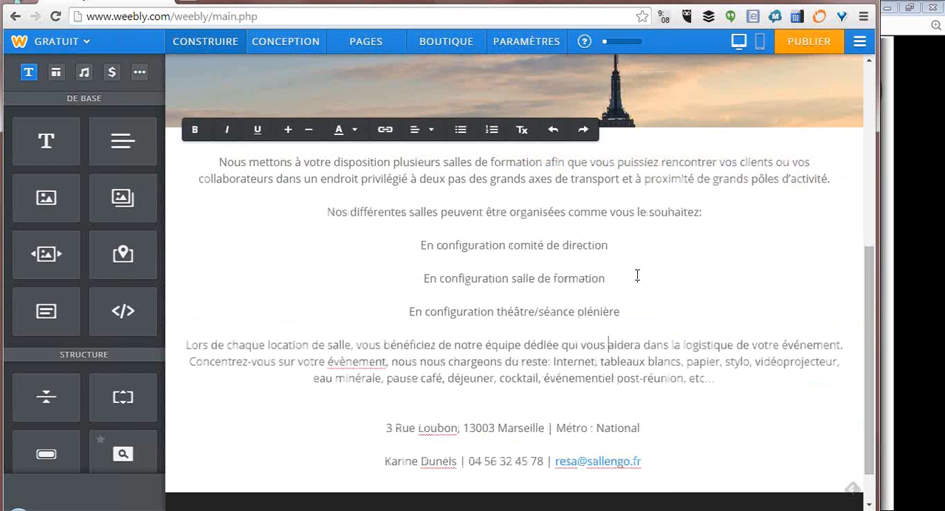
scroll(638, 274, down, 1)
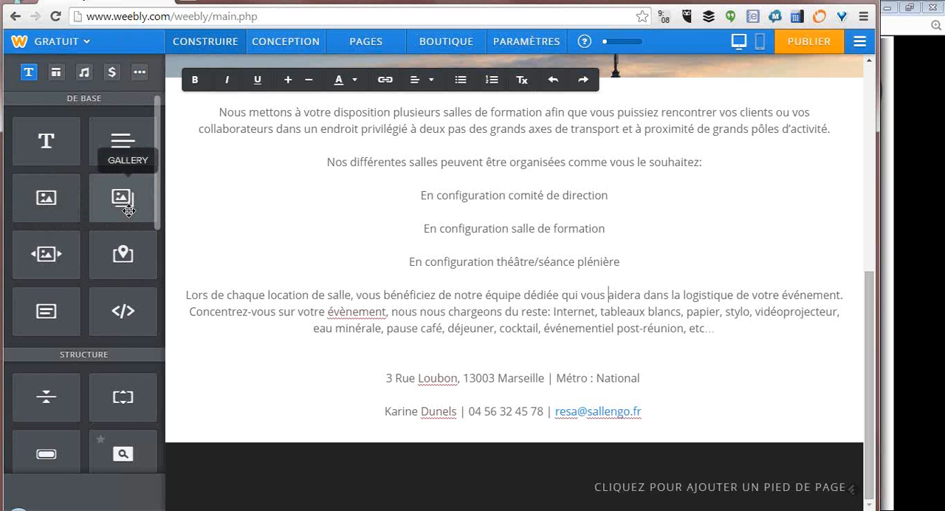
drag(45, 254, 436, 415)
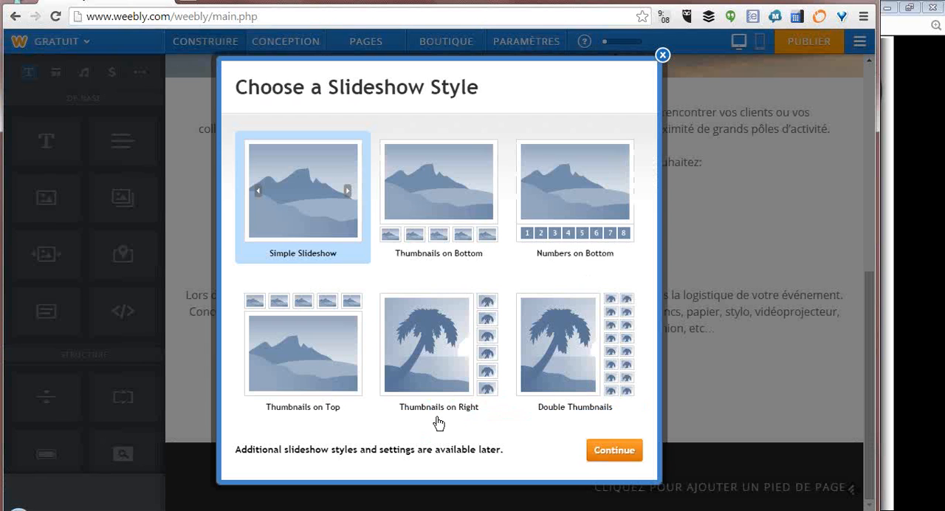
click(435, 211)
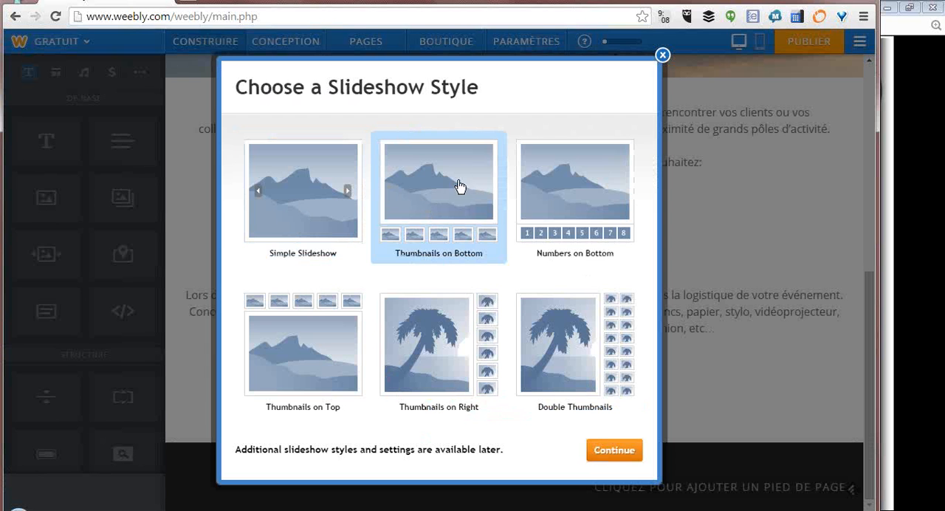
click(350, 325)
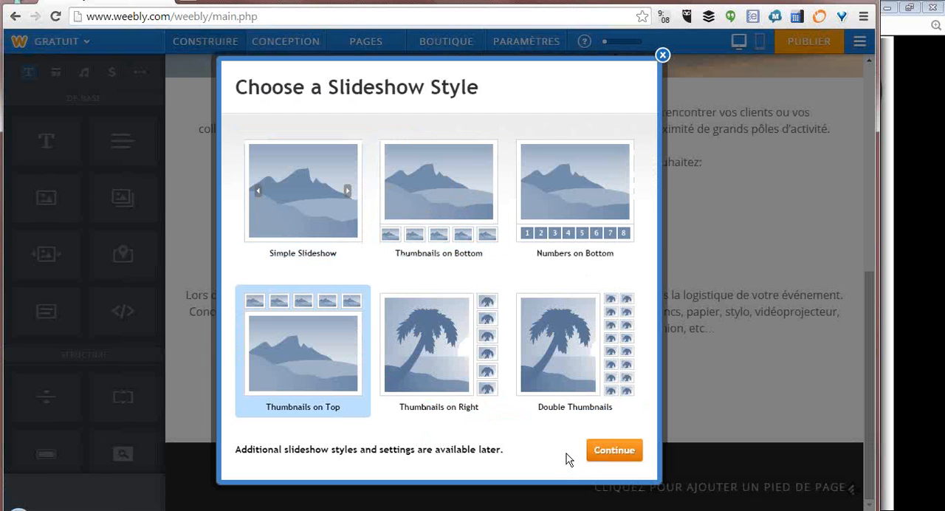
click(614, 453)
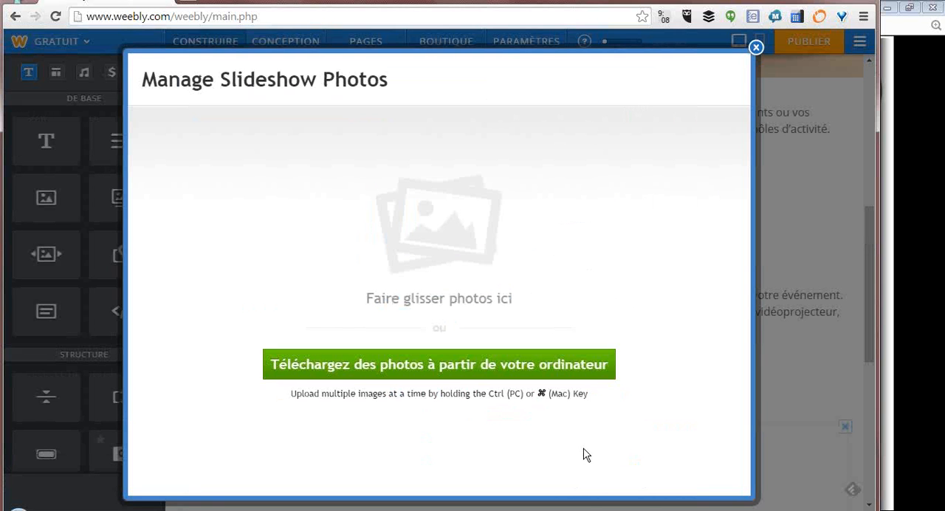
- Upload the six desktop photos from 242.jpeg through DeathtoStock_Desk10.jpg to the slideshow
click(443, 371)
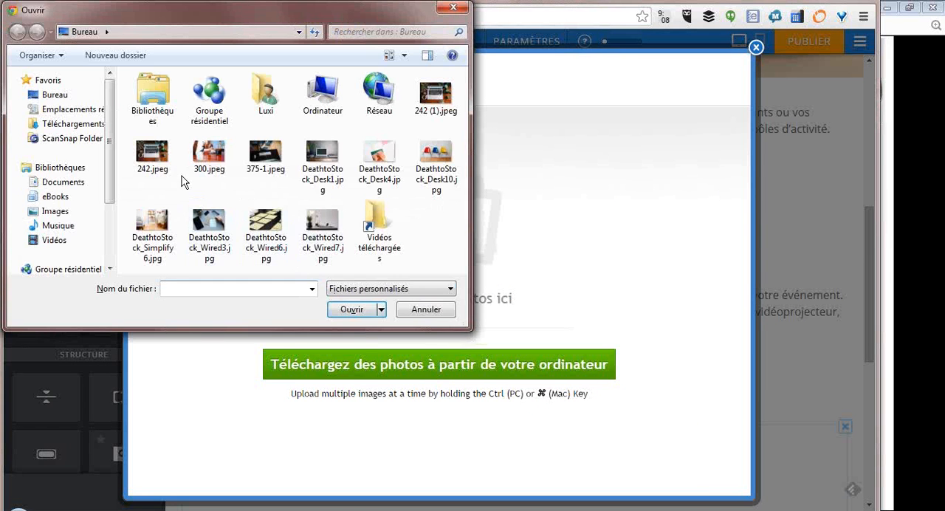
click(154, 159)
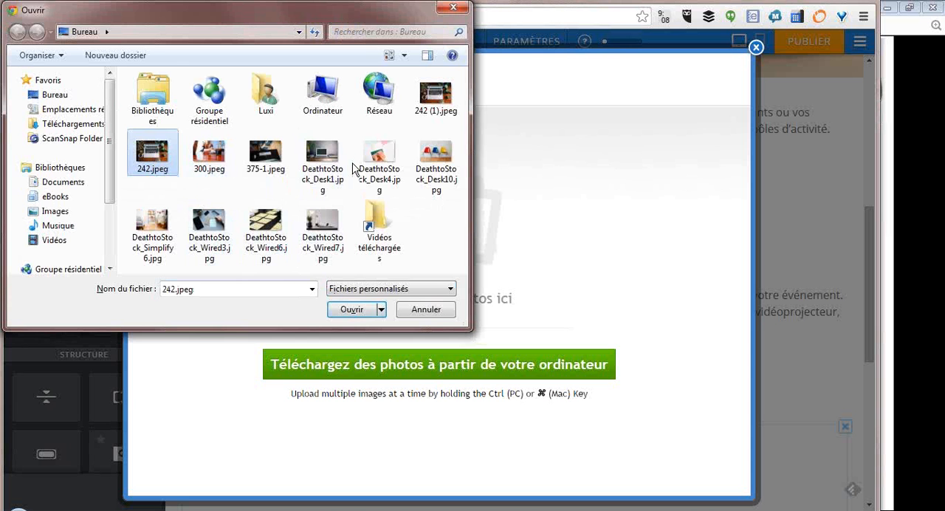
shift+click(370, 168)
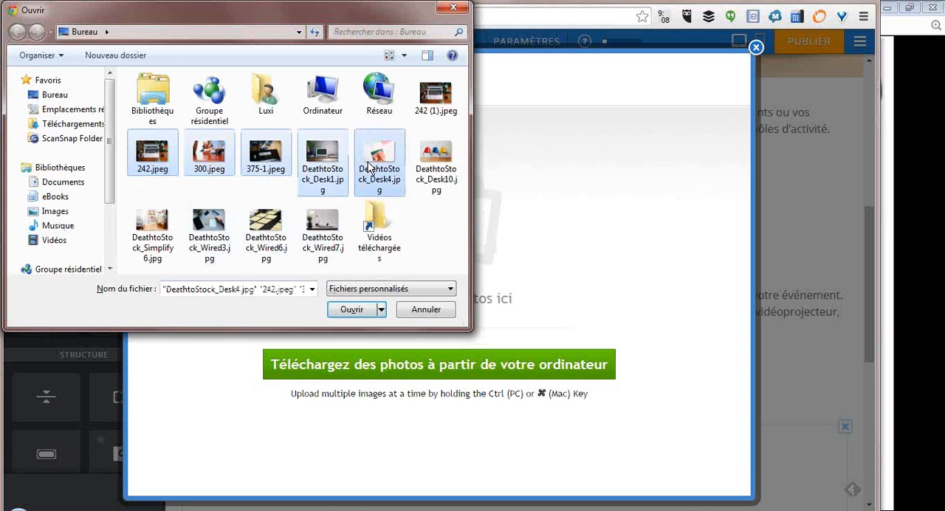
shift+click(443, 164)
click(369, 310)
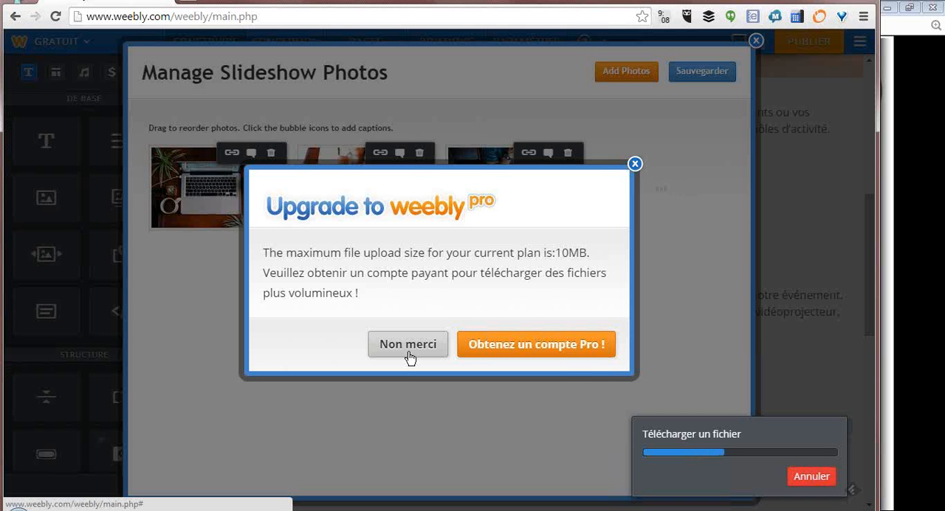
- Decline the Weebly Pro upgrade and save the slideshow photos to the page
click(409, 344)
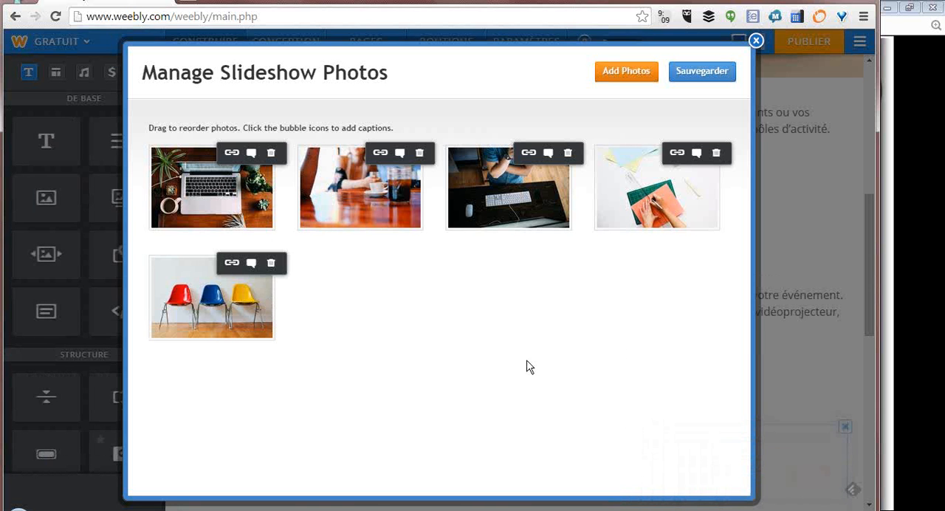
click(709, 75)
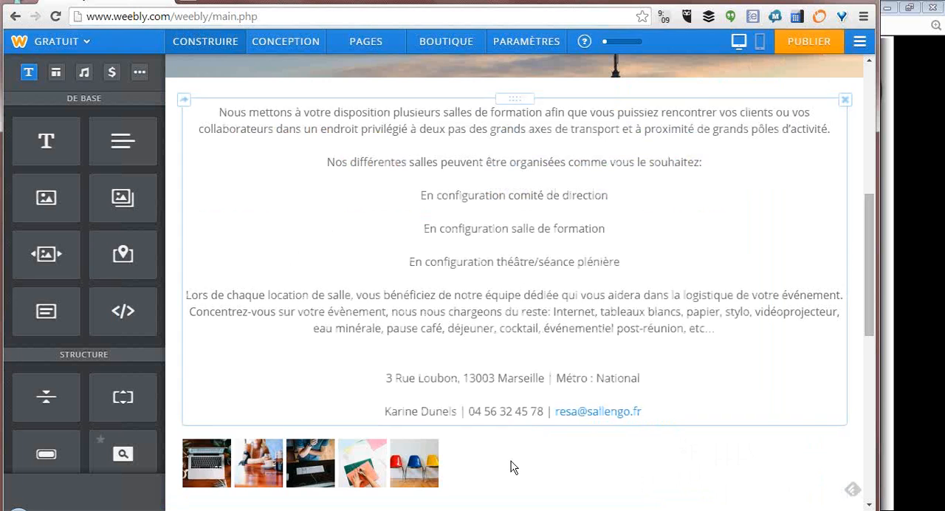
scroll(508, 435, down, 5)
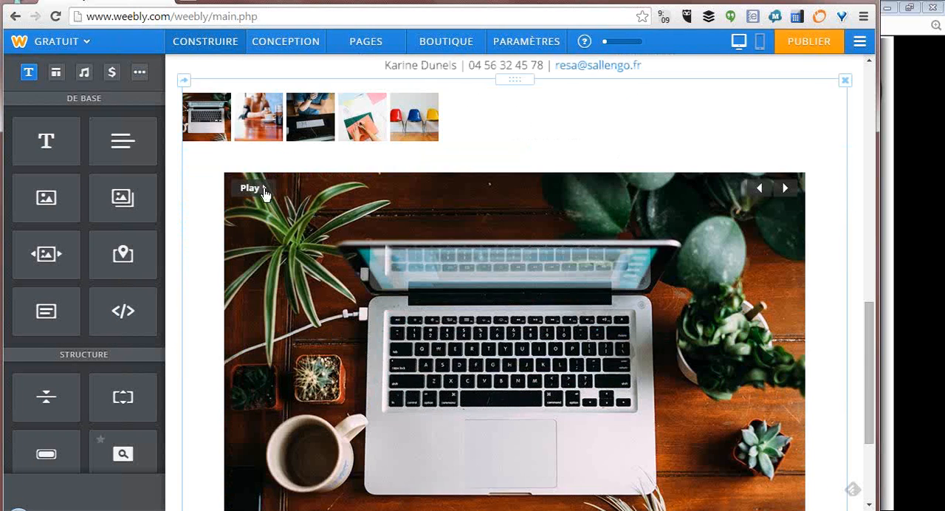
- Preview the slideshow's photos through their thumbnails and review the page up to the banner
click(256, 118)
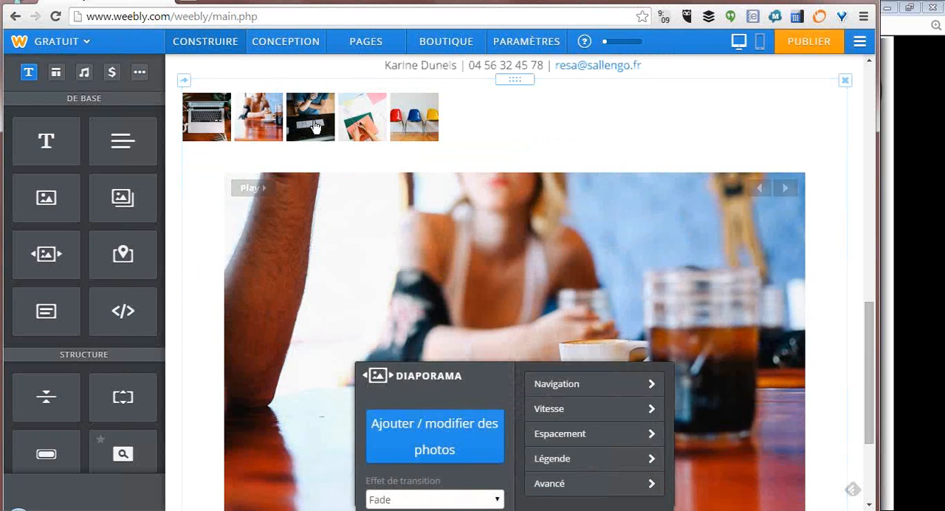
click(315, 123)
click(383, 134)
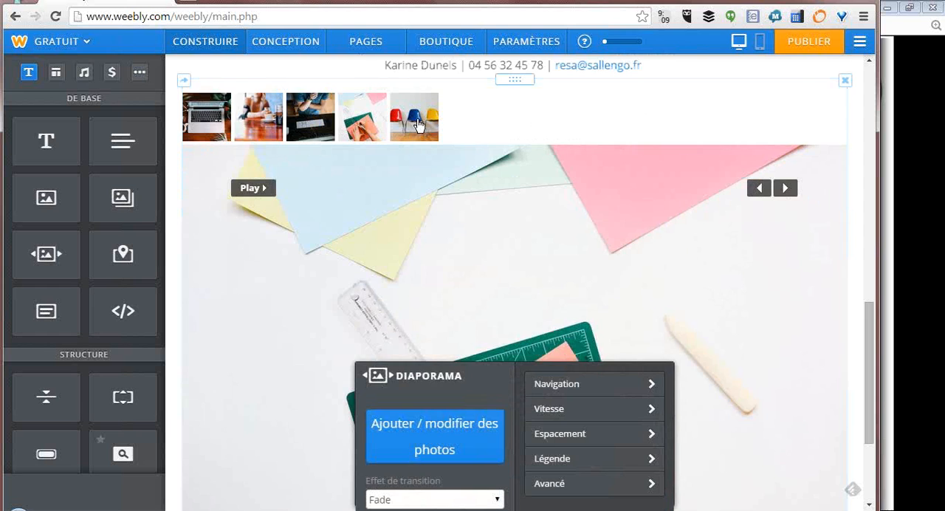
click(418, 125)
scroll(749, 361, up, 5)
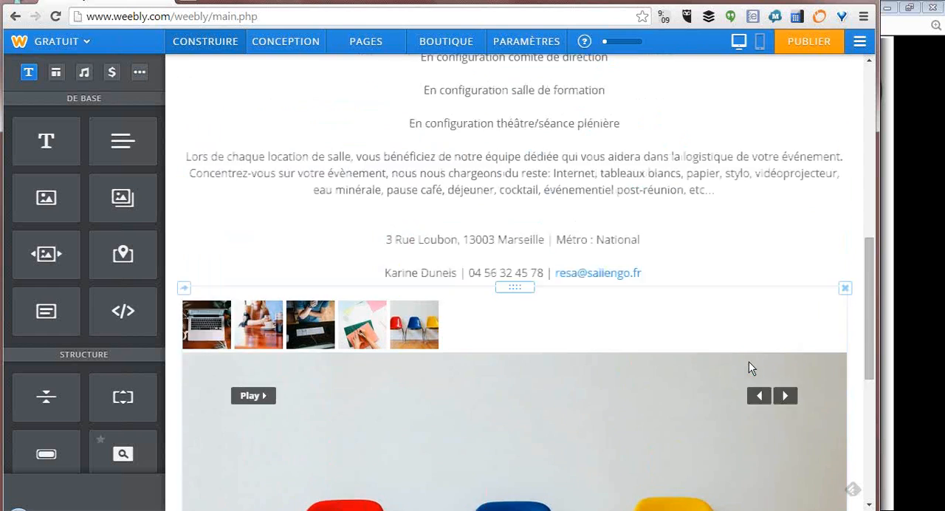
scroll(749, 361, up, 5)
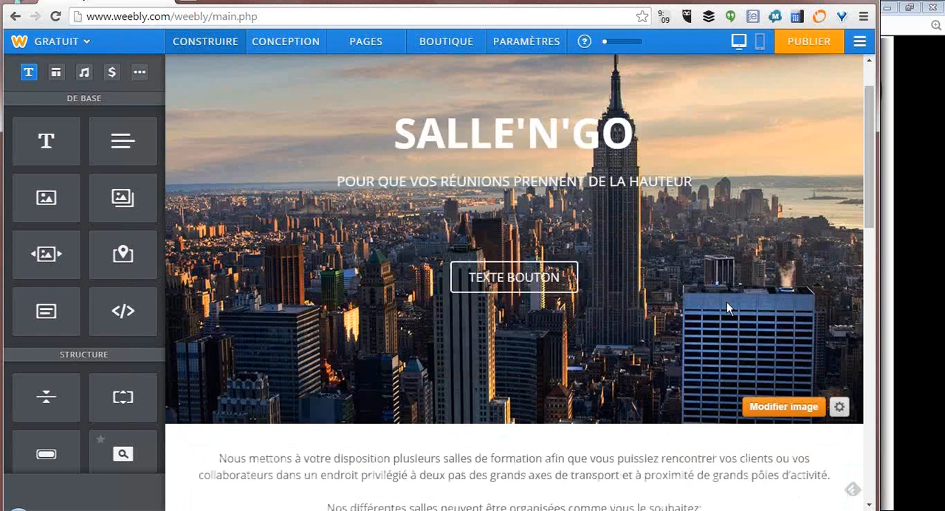
- Add a YouTube element to the page directly below the photo slideshow
scroll(726, 302, down, 10)
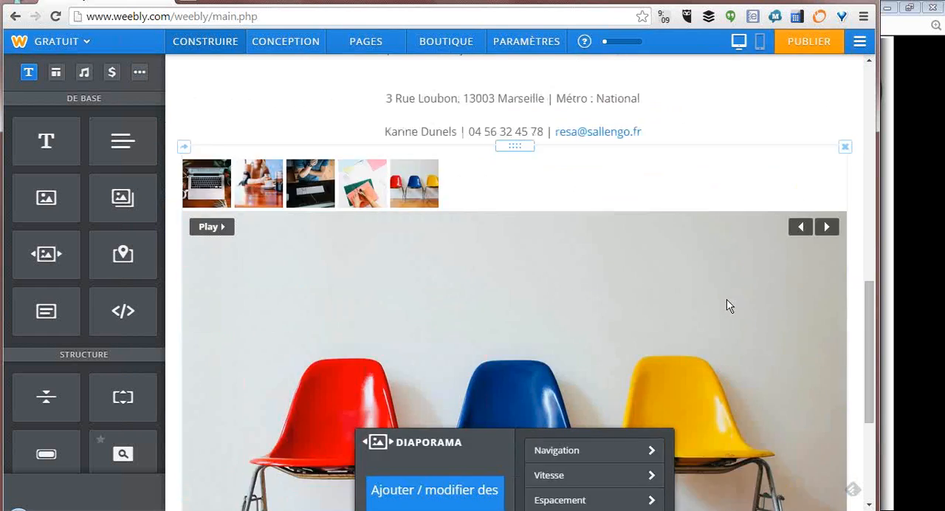
scroll(727, 299, down, 2)
scroll(98, 364, down, 4)
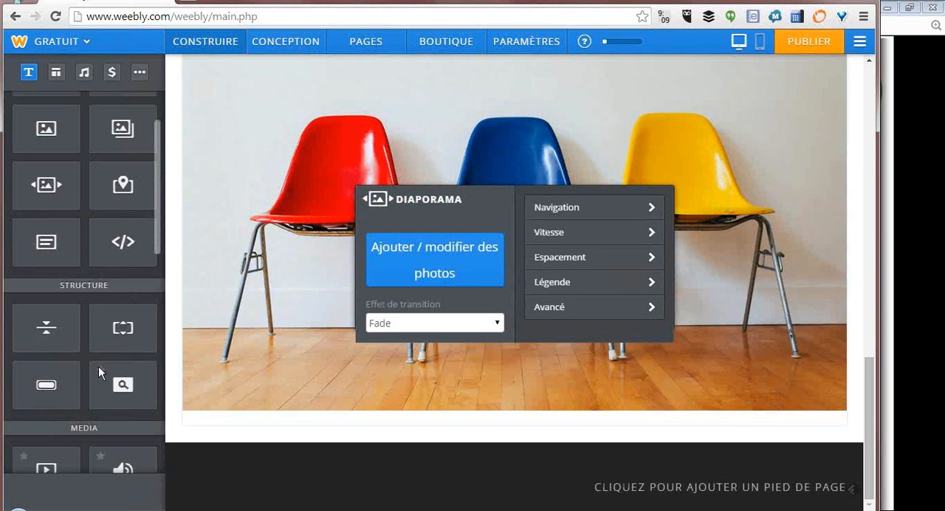
scroll(98, 365, down, 2)
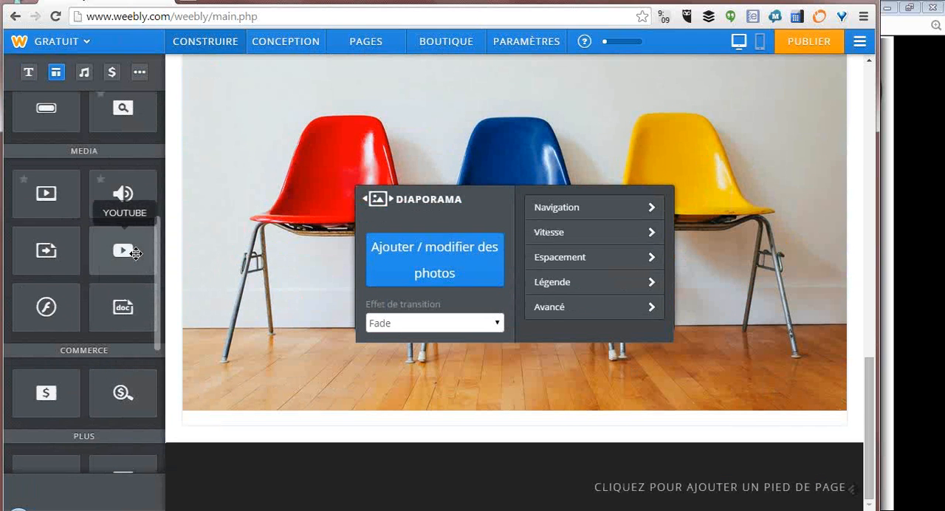
drag(136, 251, 358, 425)
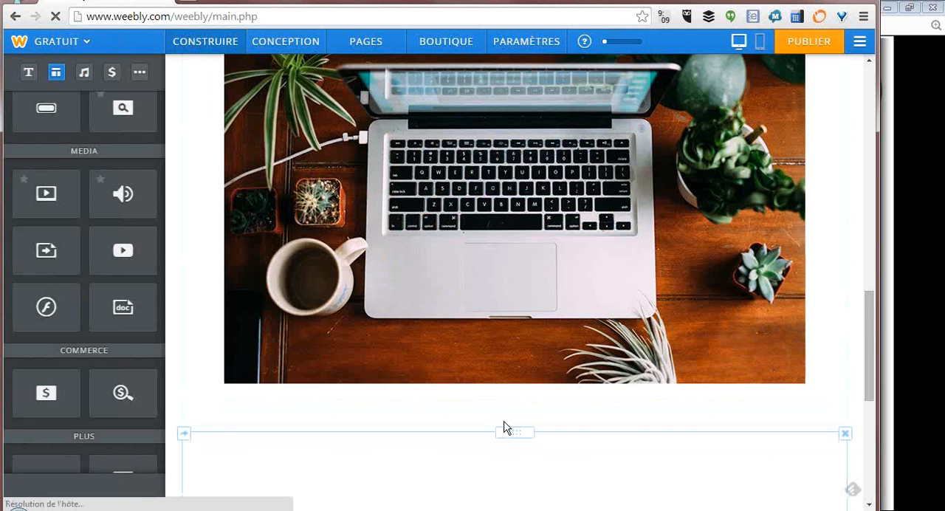
- Set the YouTube element's video URL to the copied link of the "La grande salle de réunion." video
scroll(506, 395, down, 3)
scroll(507, 399, down, 2)
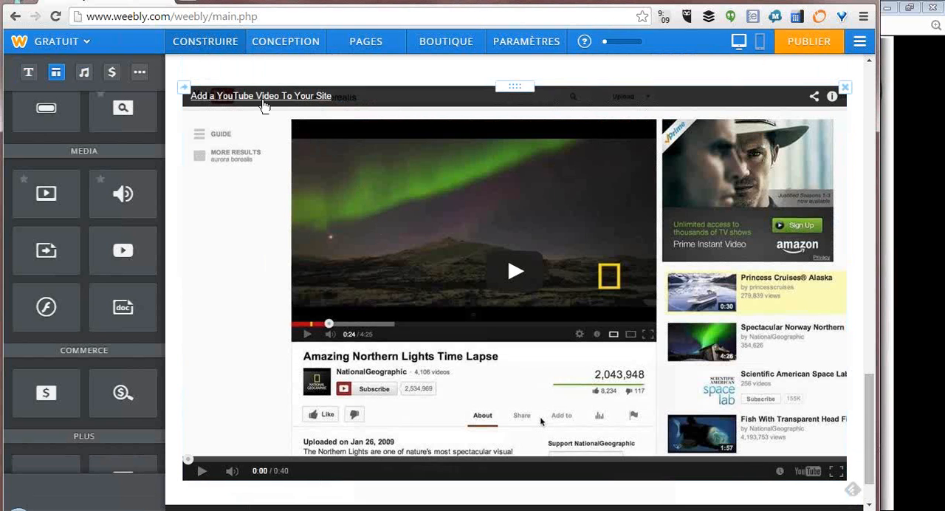
click(264, 105)
click(404, 430)
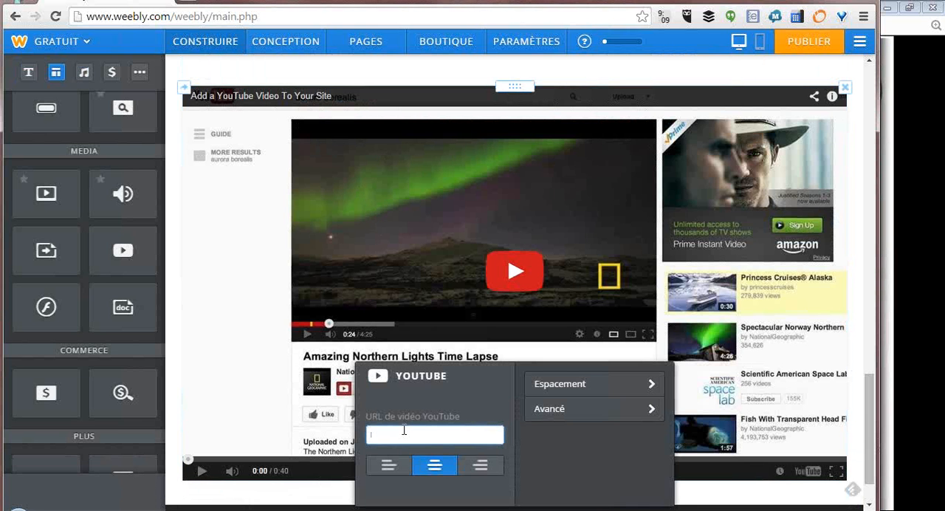
key(ctrl+v)
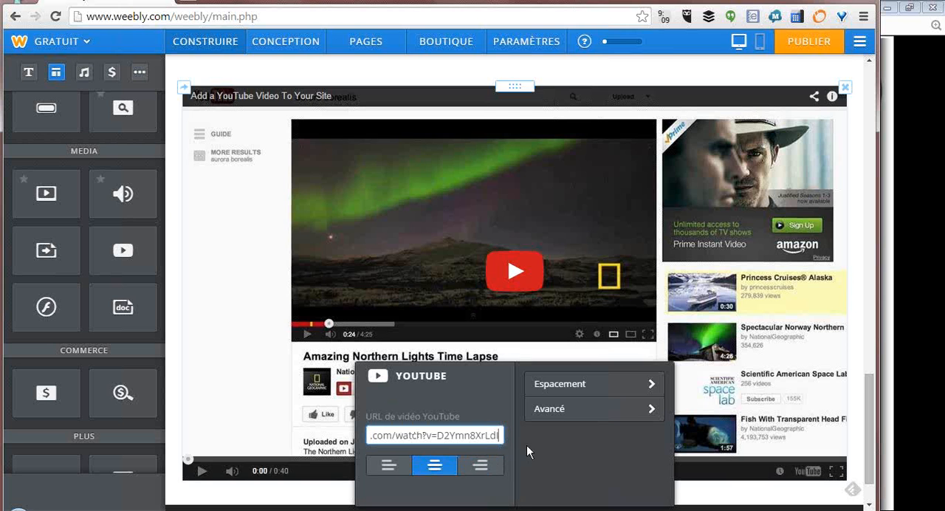
scroll(526, 445, down, 2)
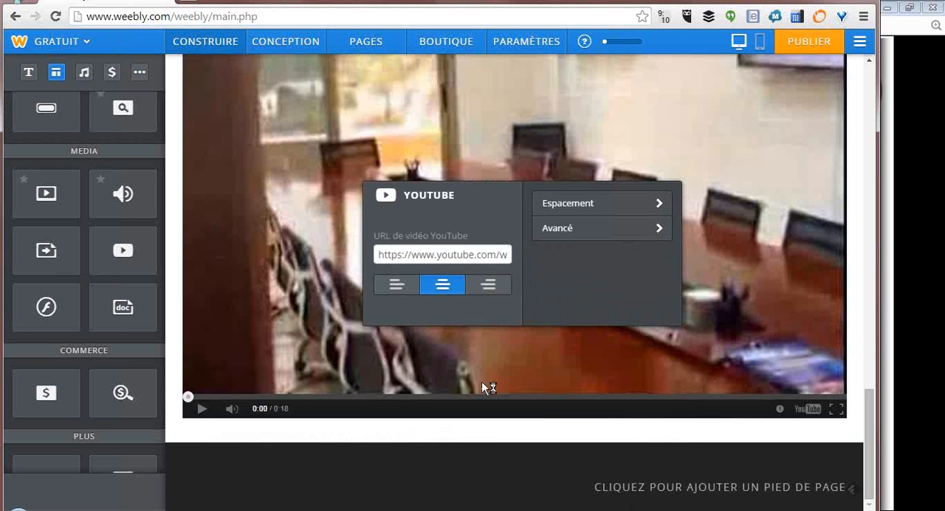
click(460, 441)
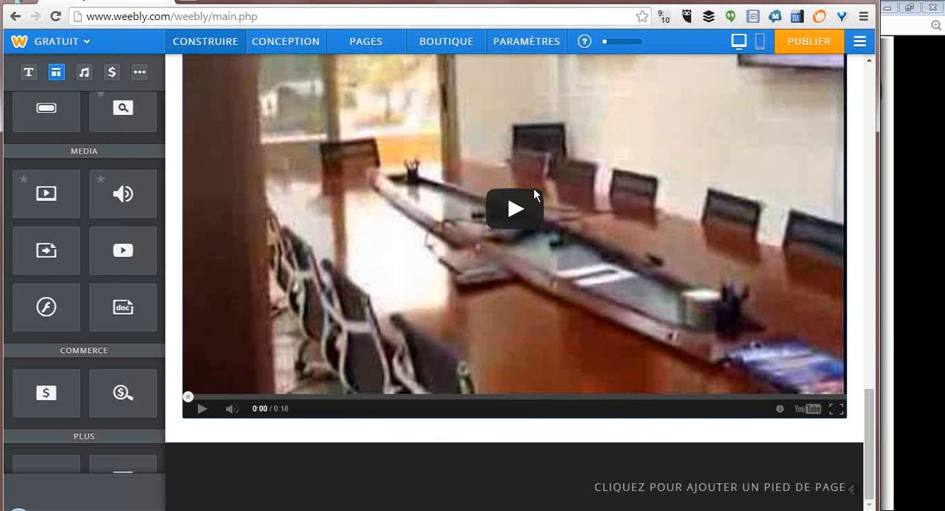
- Play the embedded meeting room video briefly to test it, and pause it
click(522, 252)
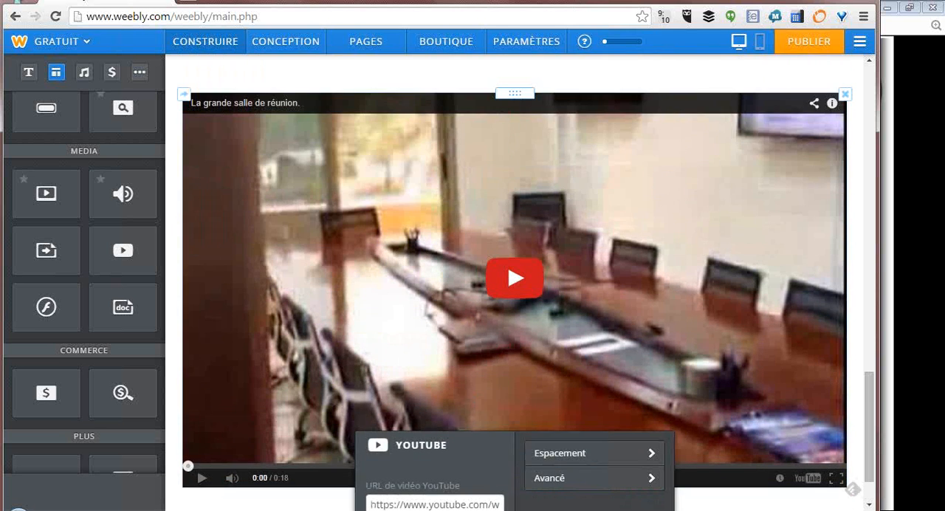
click(201, 478)
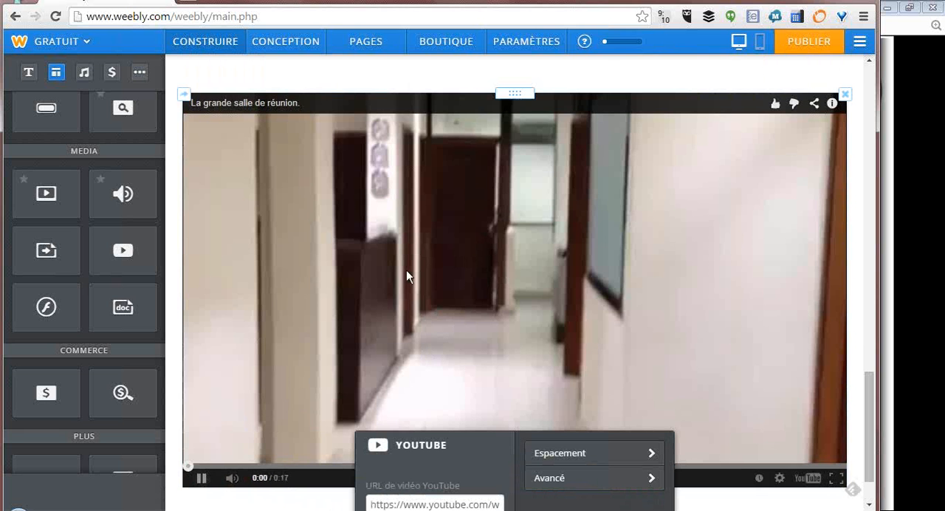
click(200, 482)
scroll(534, 299, up, 10)
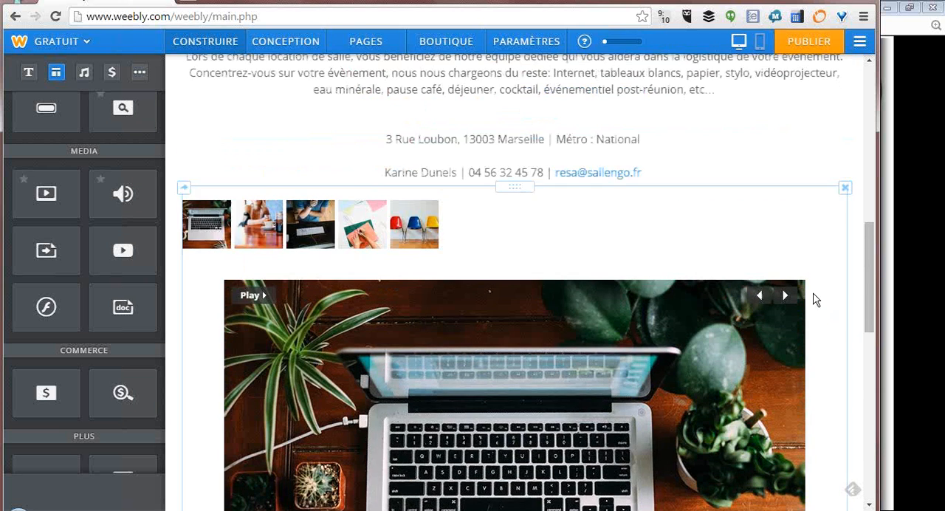
- Switch to the Google Slides presentation, open the linked "formulaire Google" and copy the form's URL
click(901, 310)
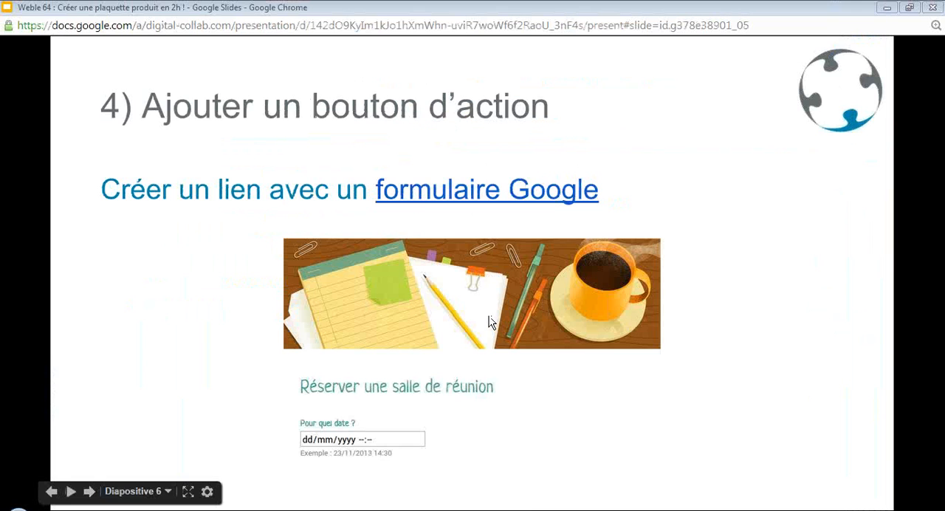
click(499, 197)
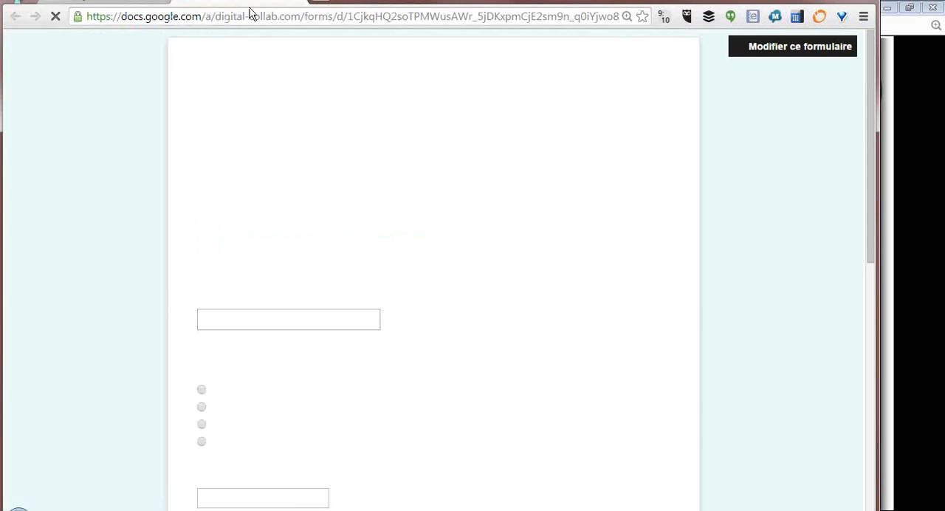
click(254, 19)
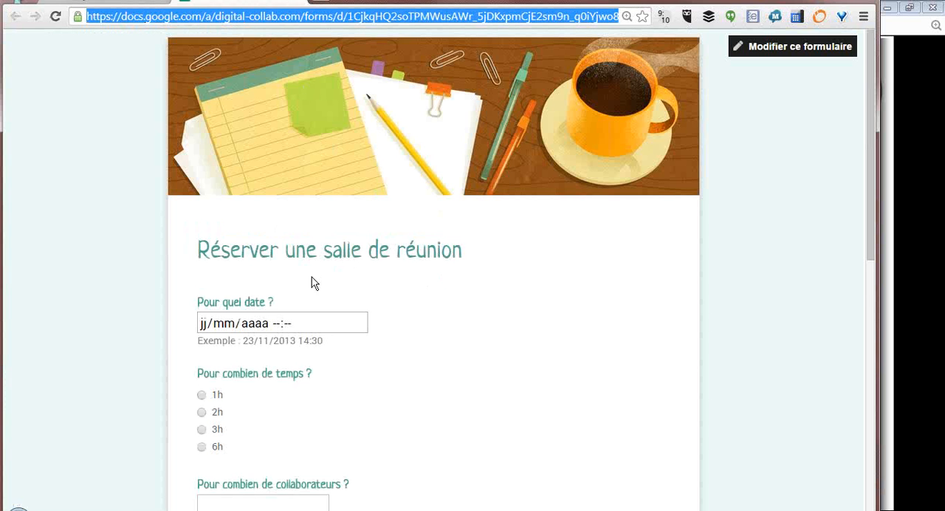
- Review the "Réserver une salle de réunion" form's booking questions and contact fields down to its submit button
scroll(460, 313, down, 1)
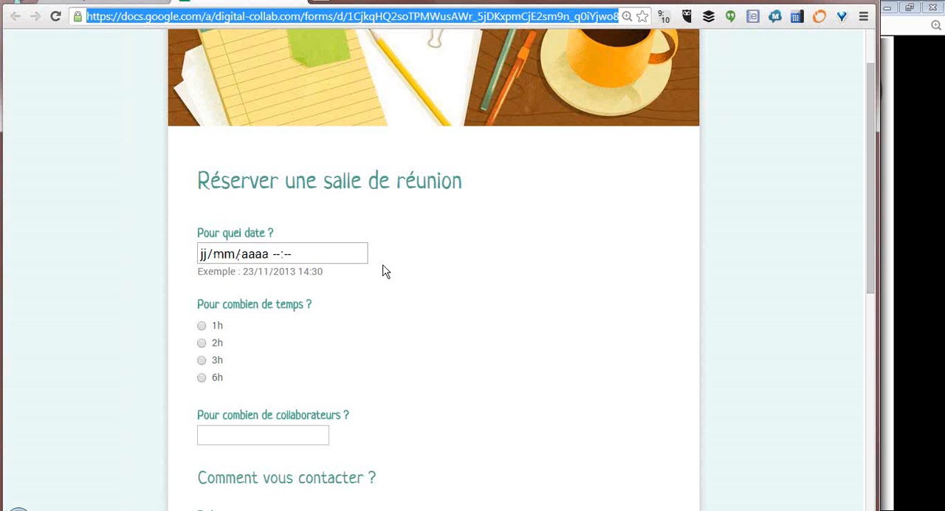
scroll(317, 348, down, 2)
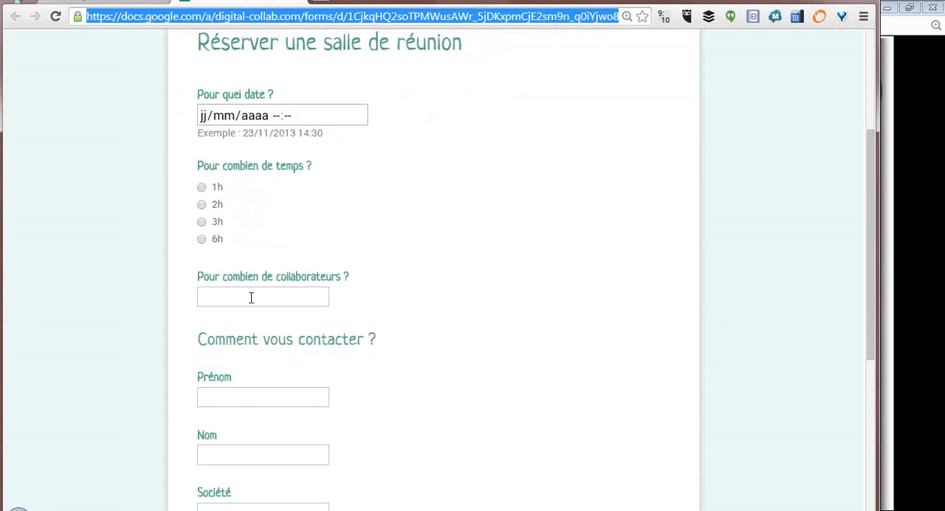
scroll(502, 358, down, 2)
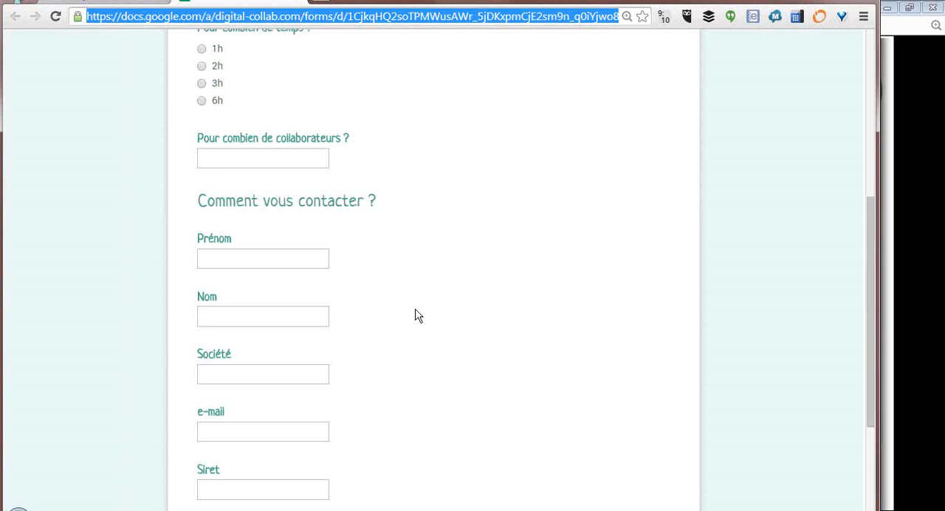
scroll(453, 329, down, 2)
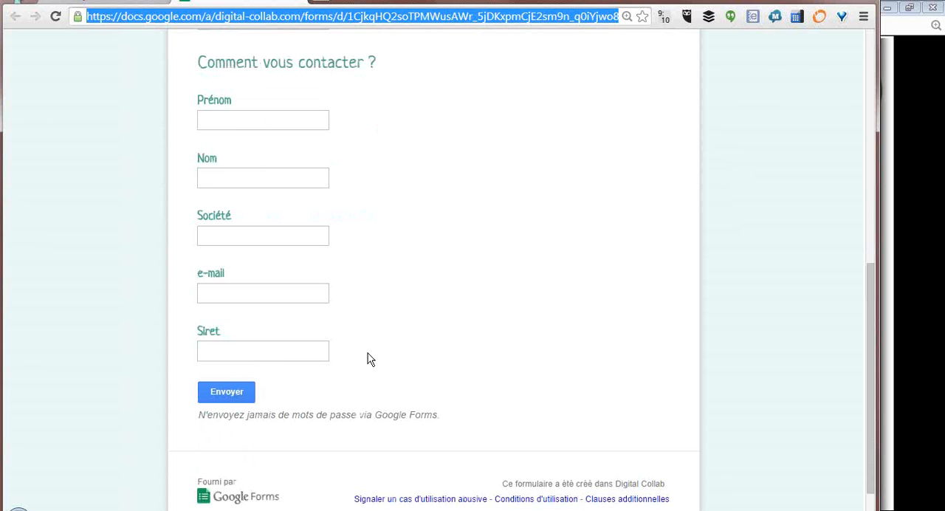
scroll(368, 354, up, 1)
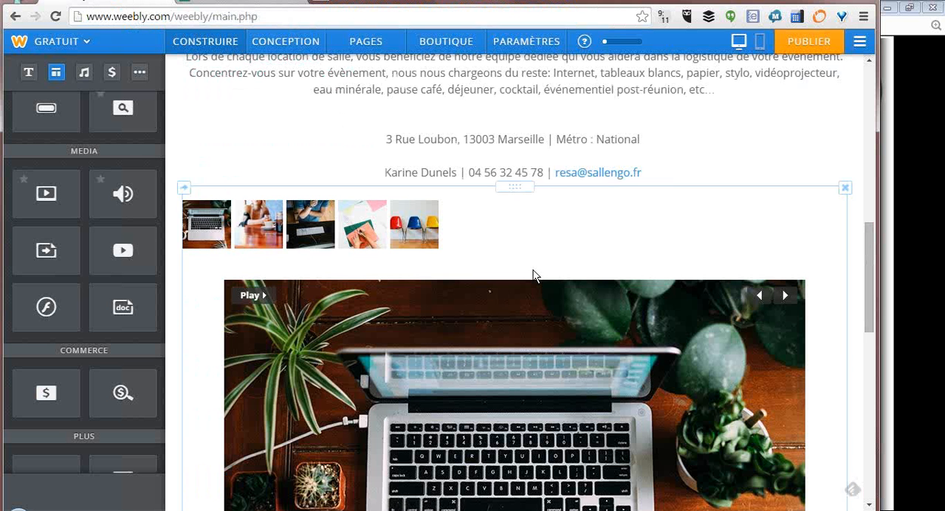
- Replace the banner button's placeholder text in the Weebly editor with "RÉSERVER UNE SALLE"
scroll(531, 275, up, 4)
scroll(534, 270, up, 5)
click(537, 344)
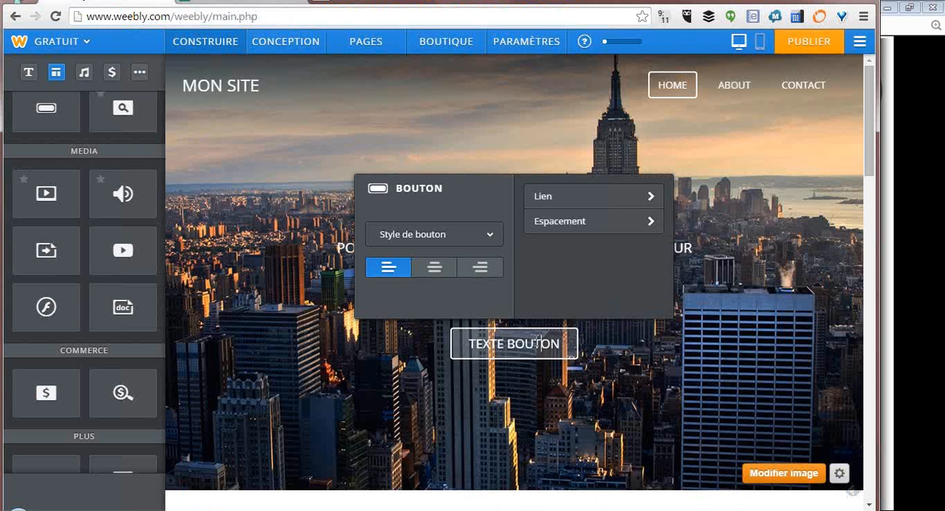
double_click(517, 344)
drag(508, 348, 480, 349)
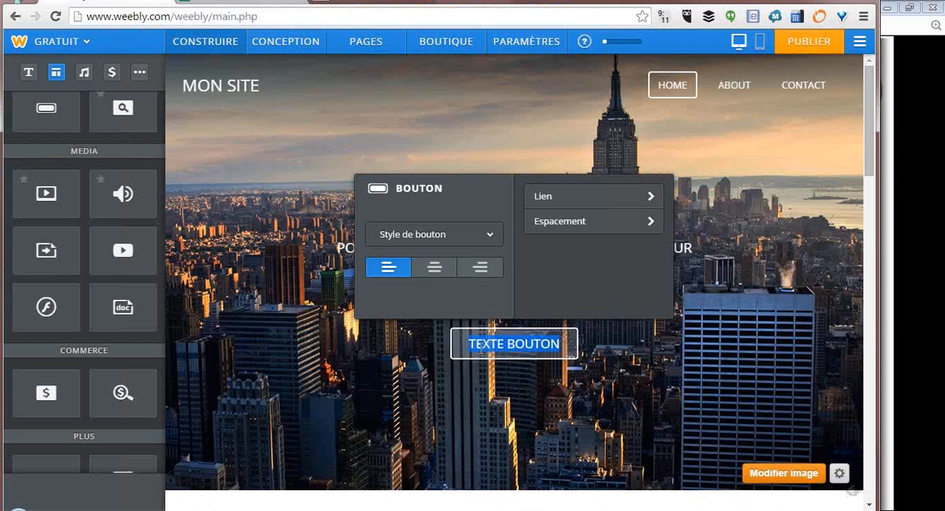
text(RÉSER)
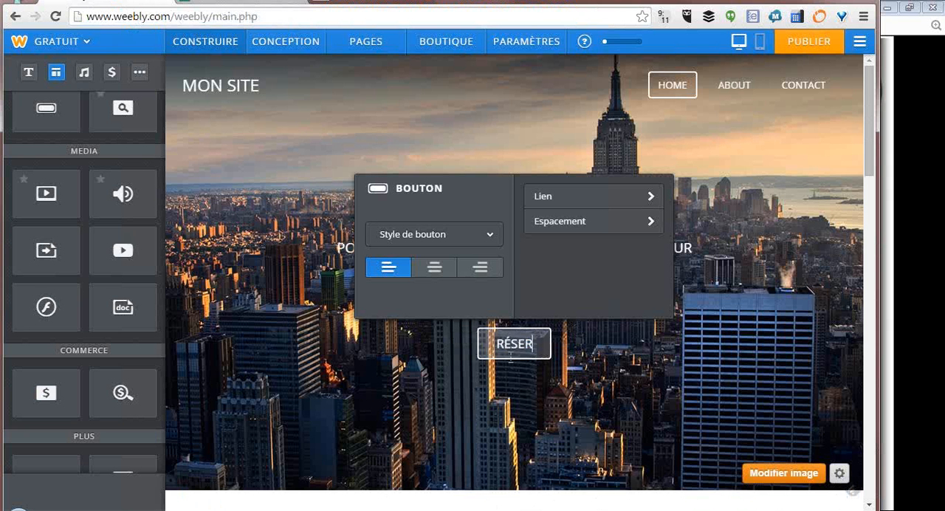
text(VER UNE SALLE)
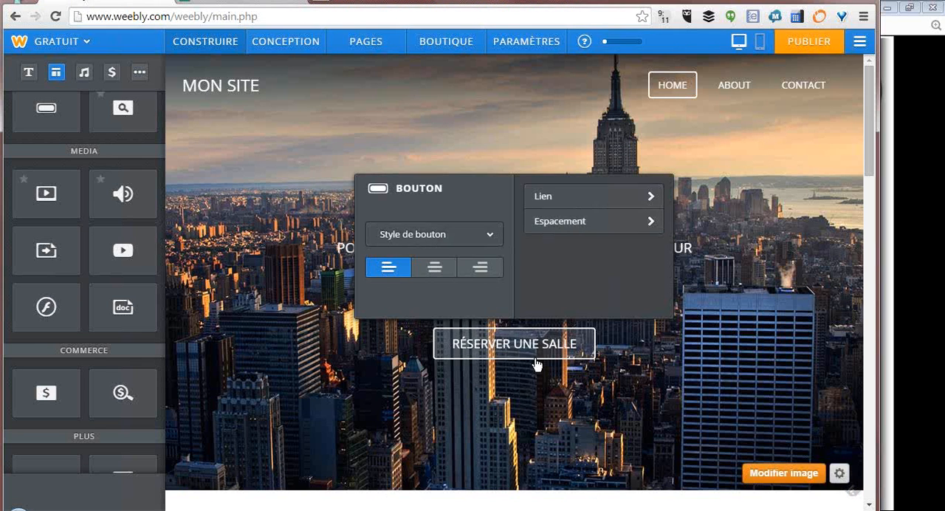
- Link the banner button to the copied Google form URL, opening in a new window, and save the link
click(583, 204)
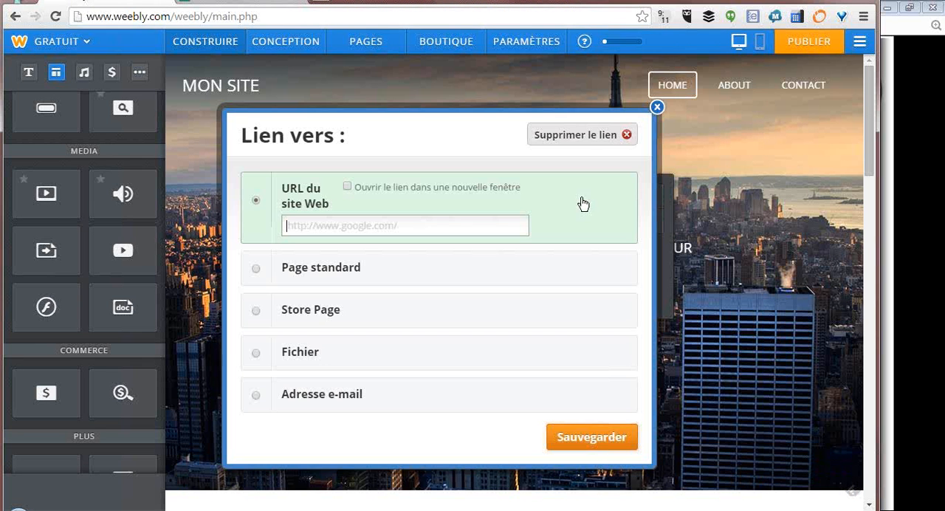
click(443, 223)
key(ctrl+v)
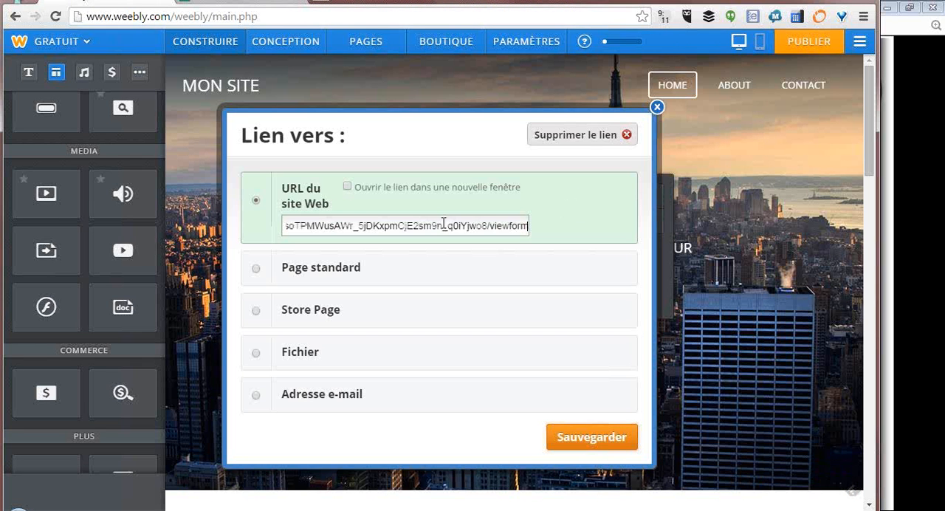
click(347, 187)
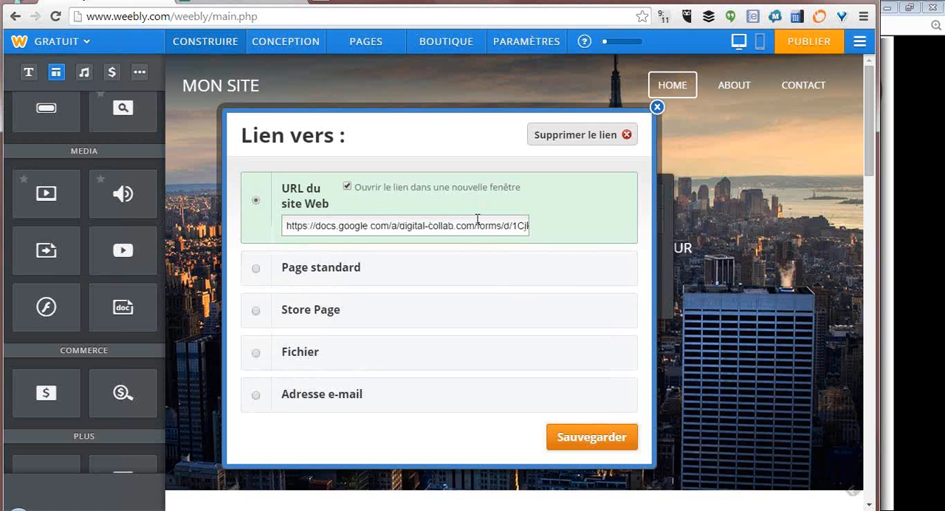
click(606, 435)
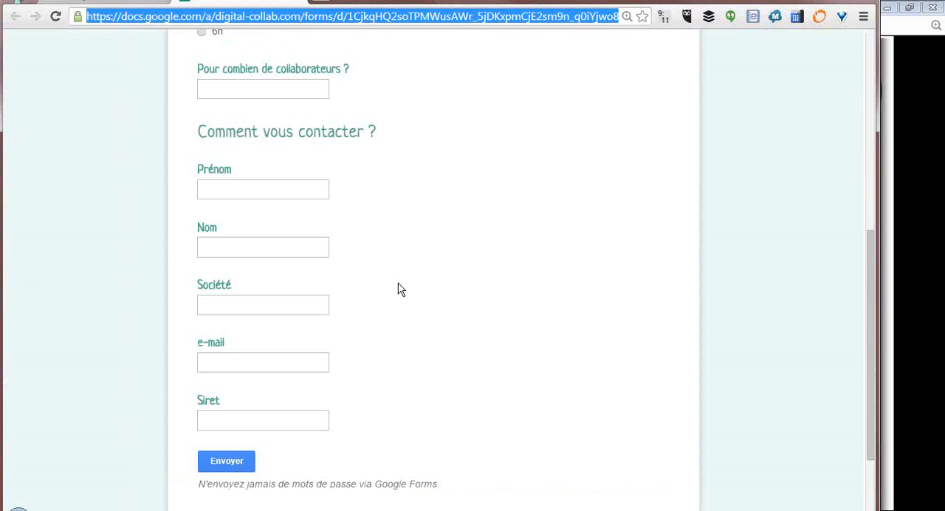
- Return to the Weebly editor and change the banner's "RÉSERVER UNE SALLE" button to the large filled blue style
scroll(396, 289, up, 6)
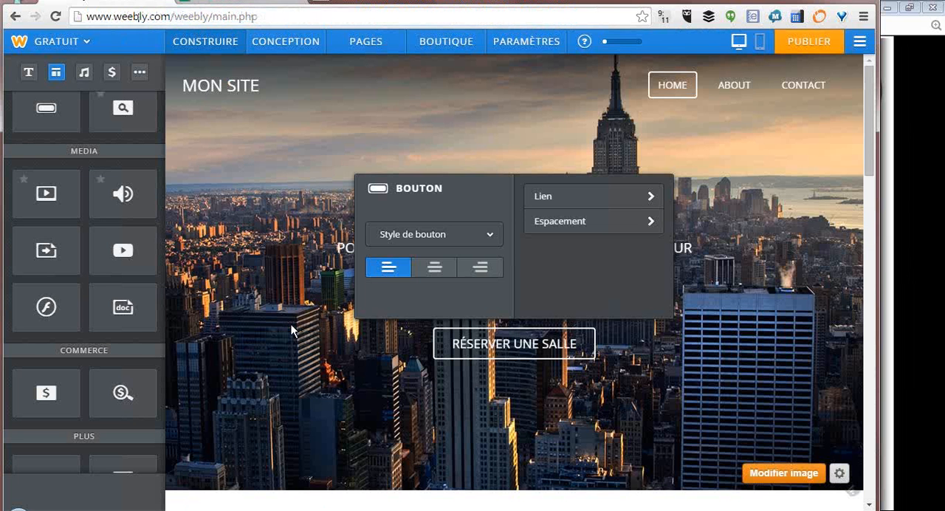
click(293, 330)
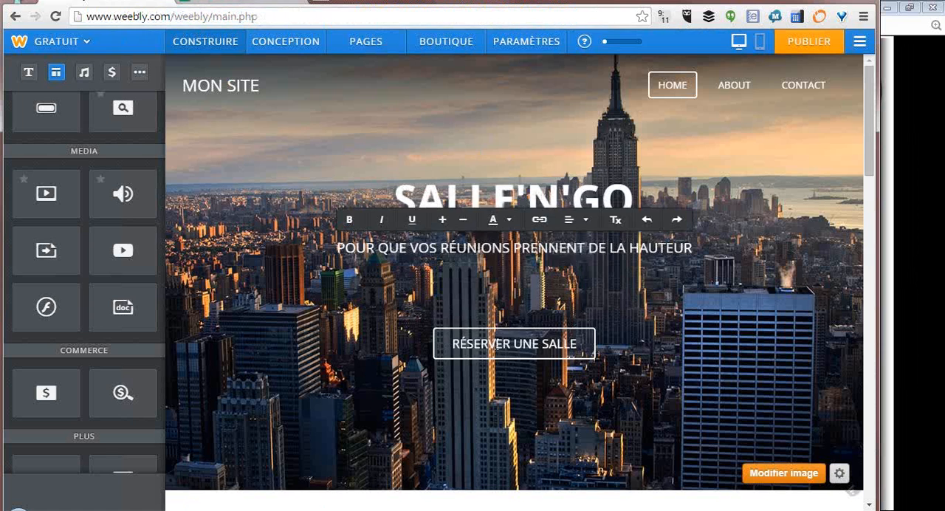
click(515, 343)
click(485, 233)
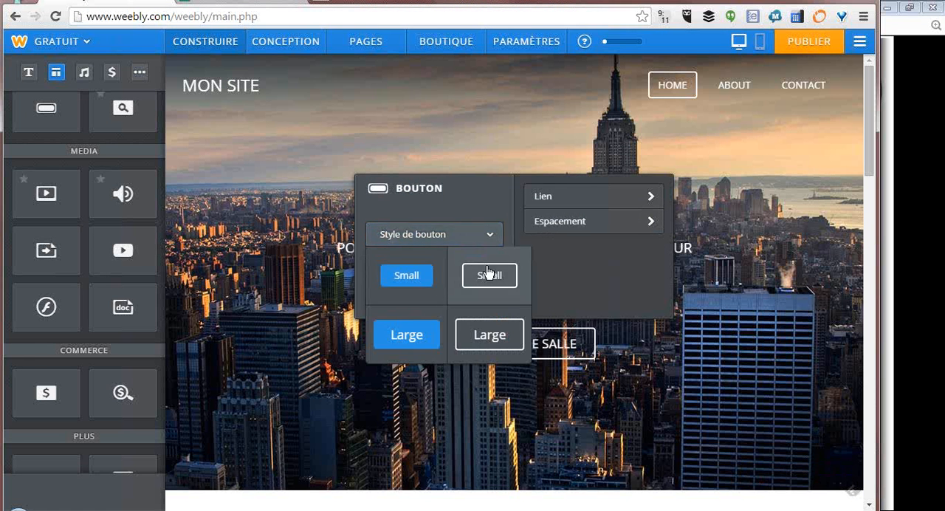
click(406, 335)
click(320, 372)
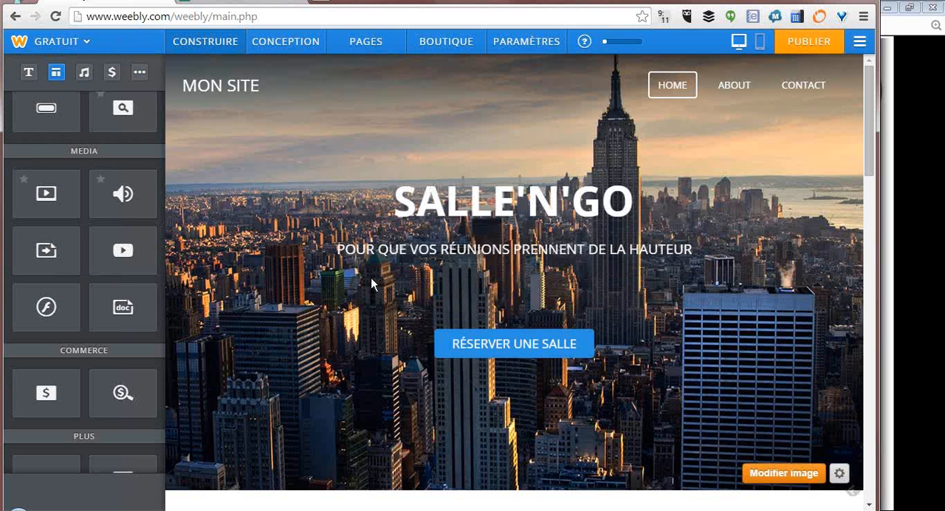
- Review the home page layout from the banner down through the description and slideshow to the meeting-room video
scroll(606, 342, down, 1)
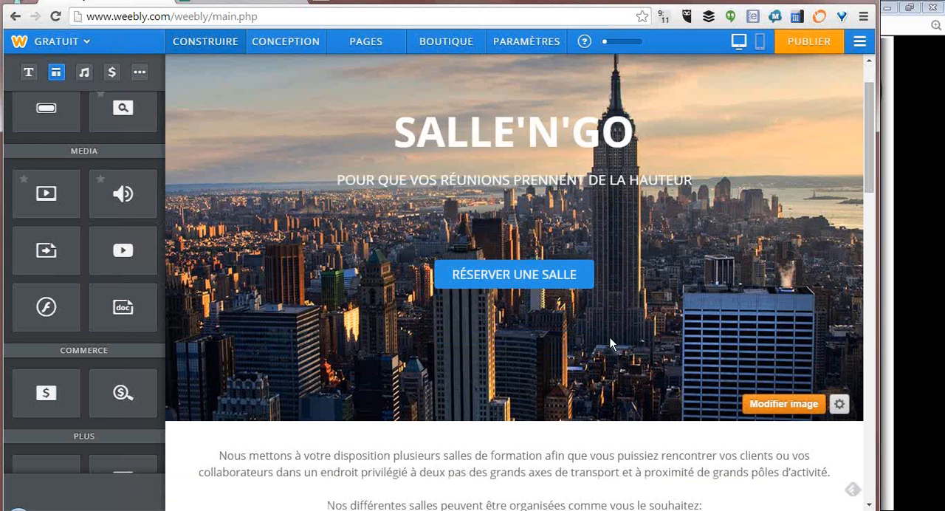
scroll(610, 342, up, 1)
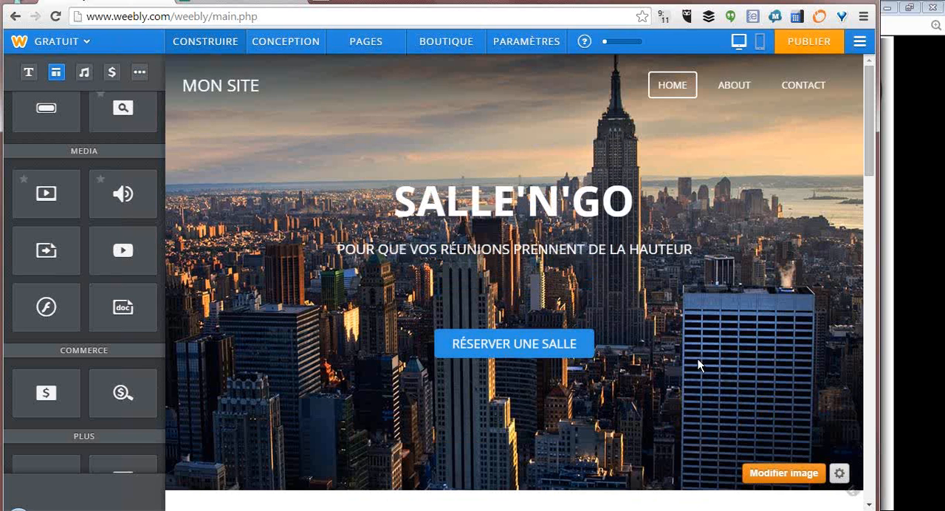
scroll(698, 358, down, 7)
scroll(685, 354, down, 11)
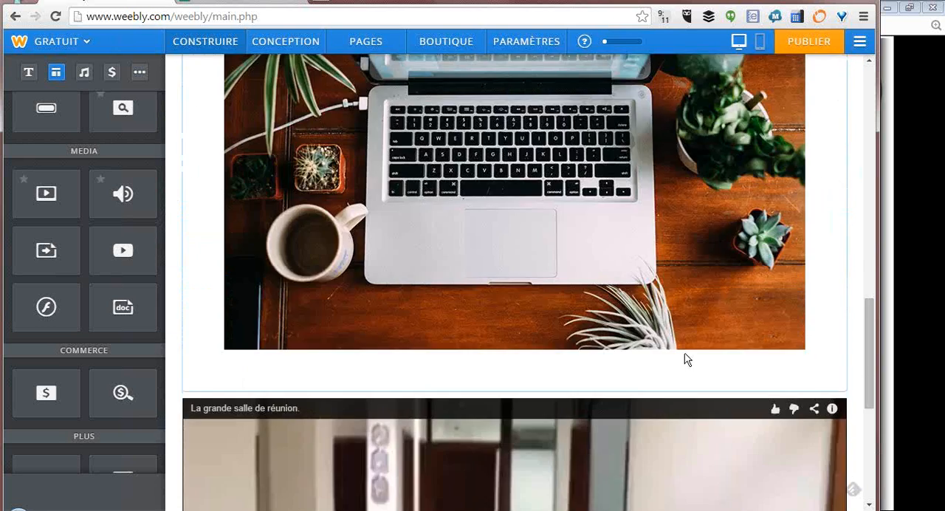
scroll(683, 353, up, 5)
scroll(674, 343, up, 13)
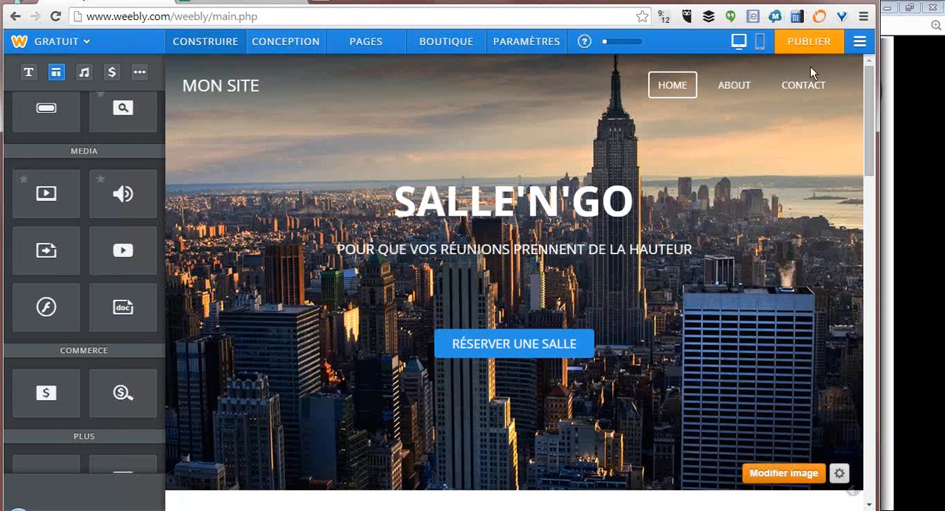
- Switch to the Strikingly website and try its free sign-up with the first name left empty
click(901, 238)
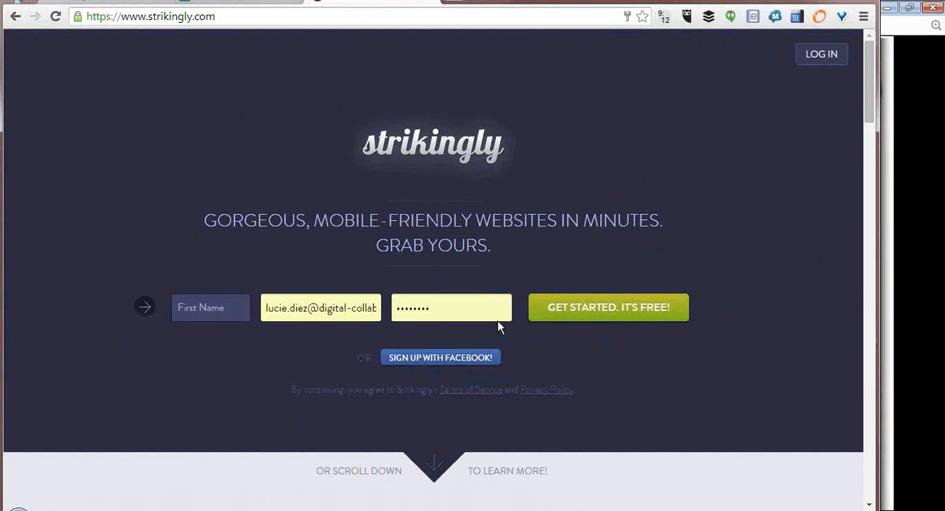
click(587, 308)
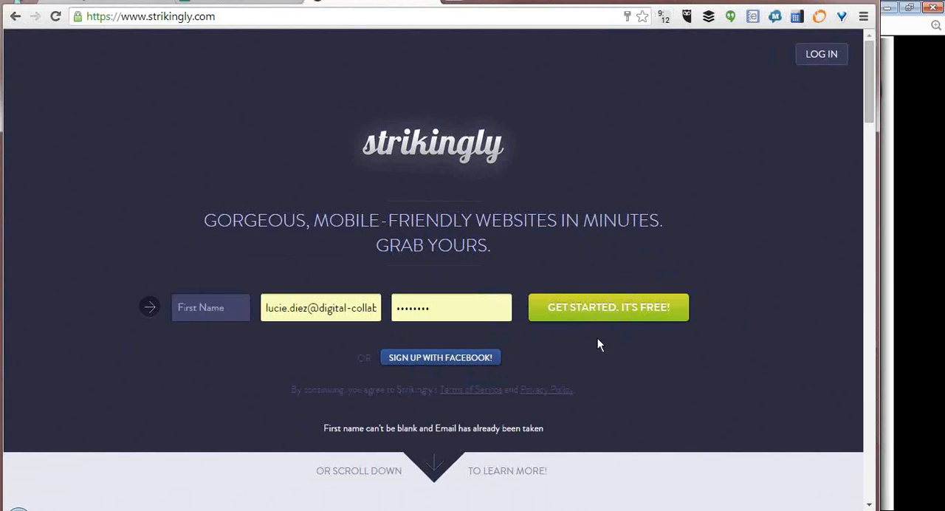
- Browse the example websites showcased on the Strikingly home page and open the Kip Solutions site
scroll(567, 391, down, 7)
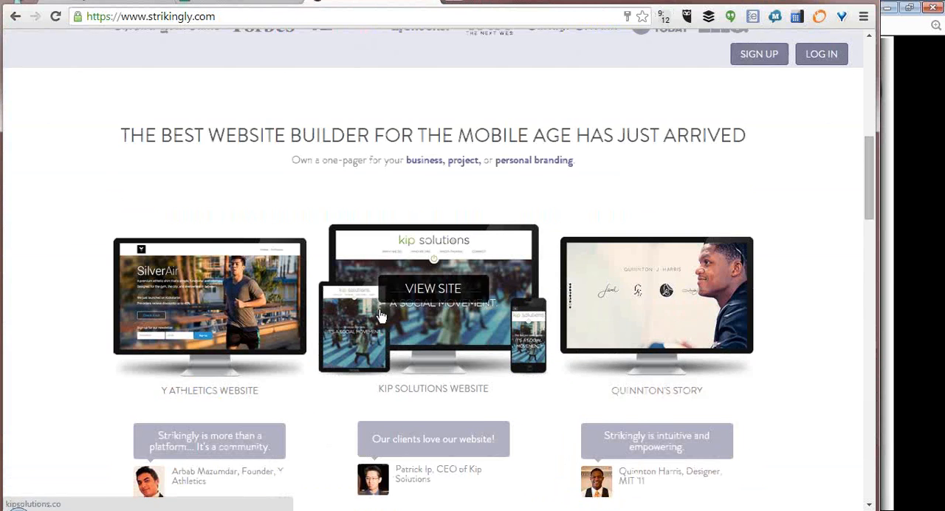
scroll(295, 258, down, 1)
scroll(411, 396, down, 1)
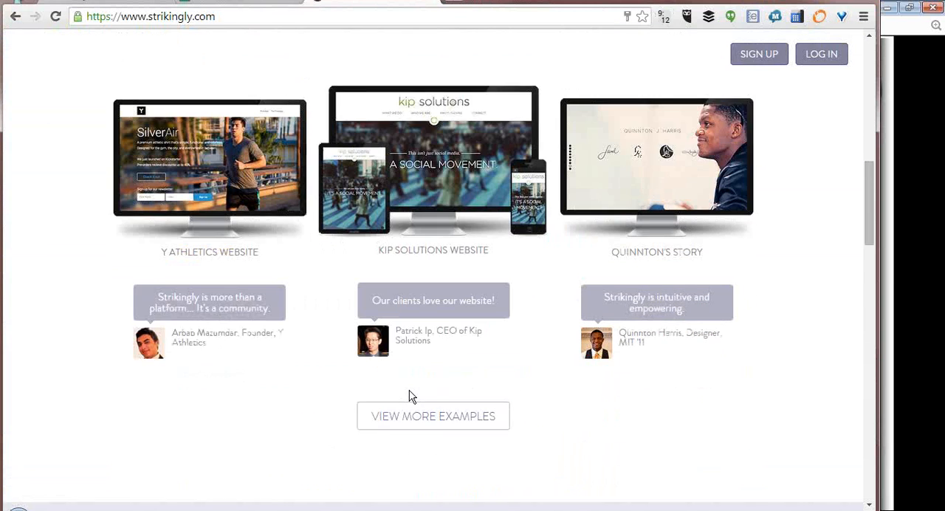
scroll(412, 396, down, 1)
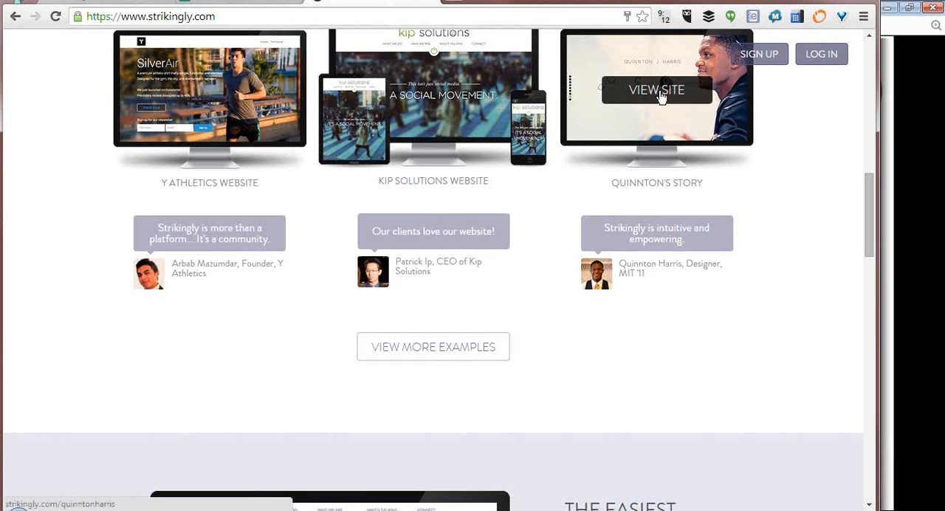
click(433, 87)
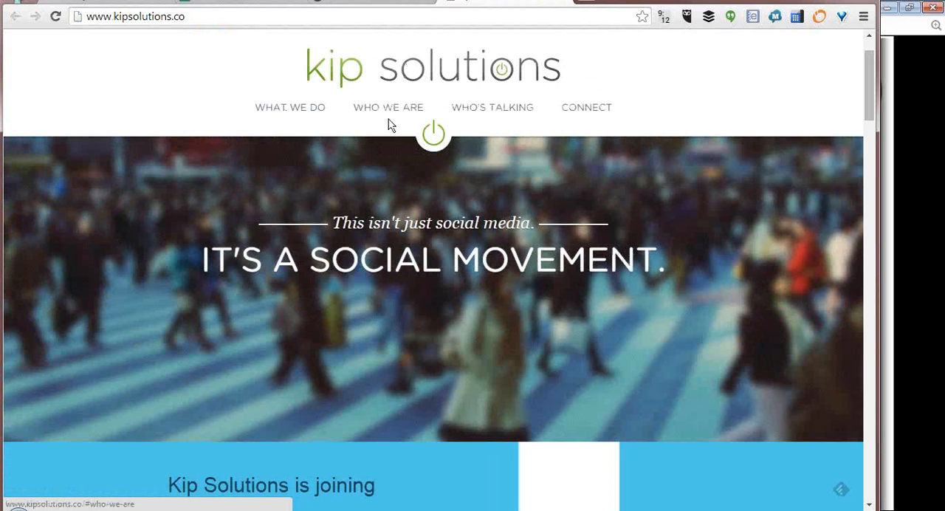
- Examine the Kip Solutions site's Who We Are, Who's Talking and Connect sections, then return to the Google Slides presentation
click(397, 110)
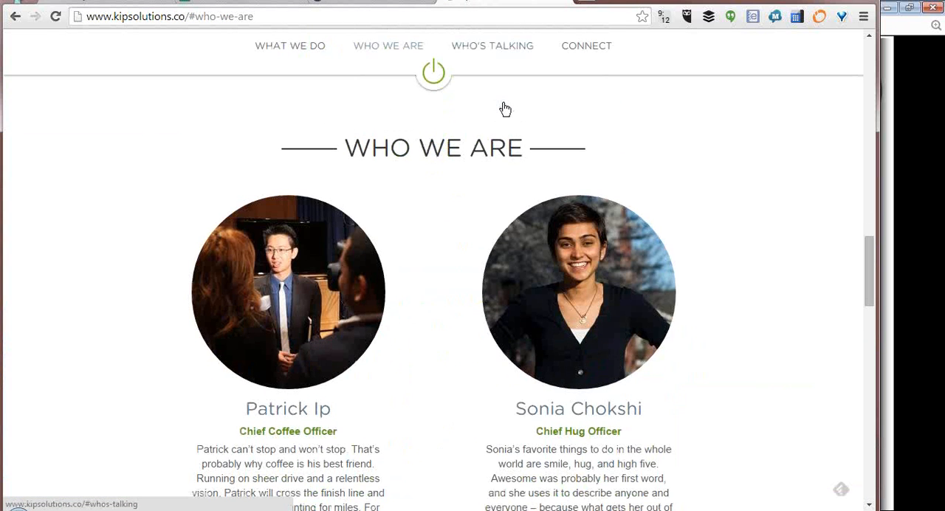
click(507, 47)
click(591, 51)
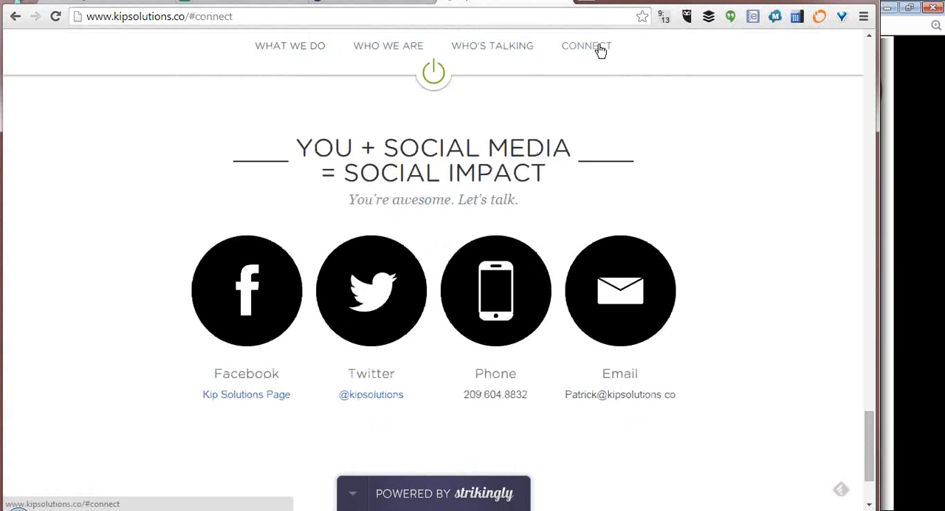
scroll(707, 348, down, 2)
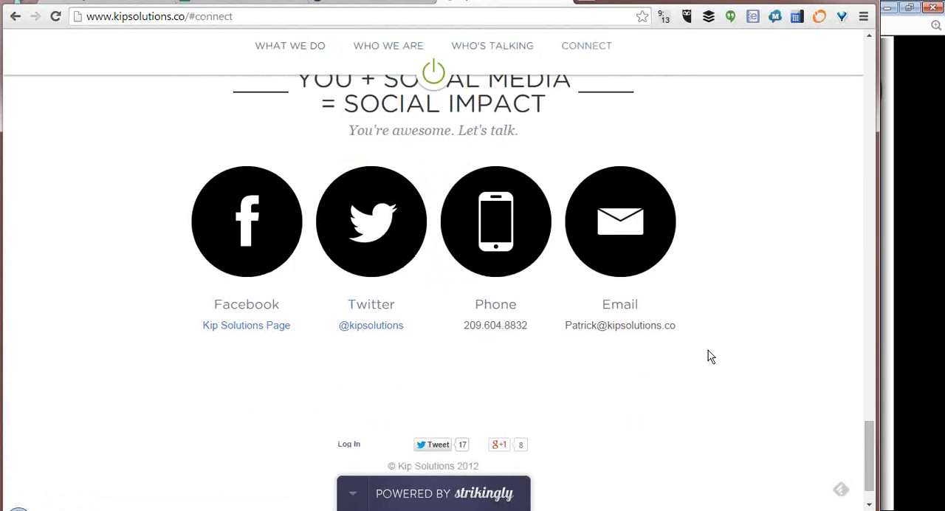
scroll(708, 350, up, 5)
scroll(713, 346, up, 15)
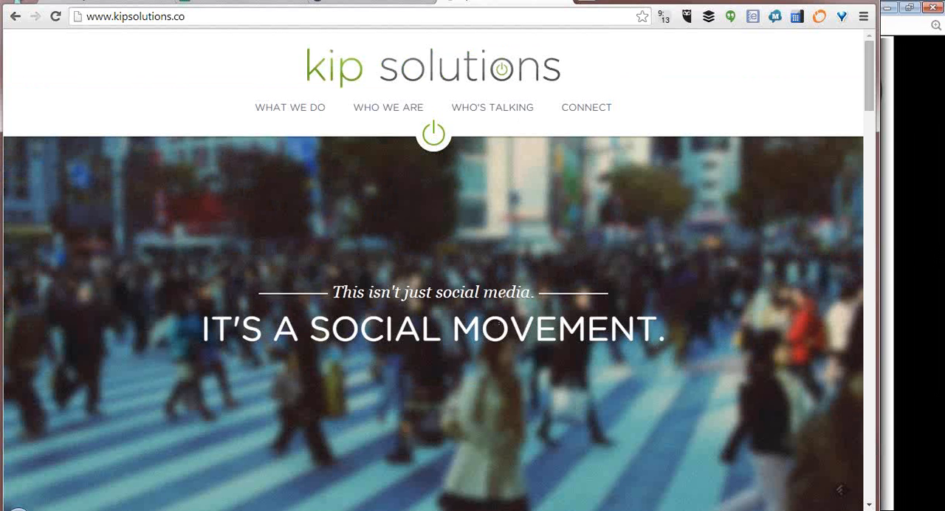
drag(628, 0, 641, 0)
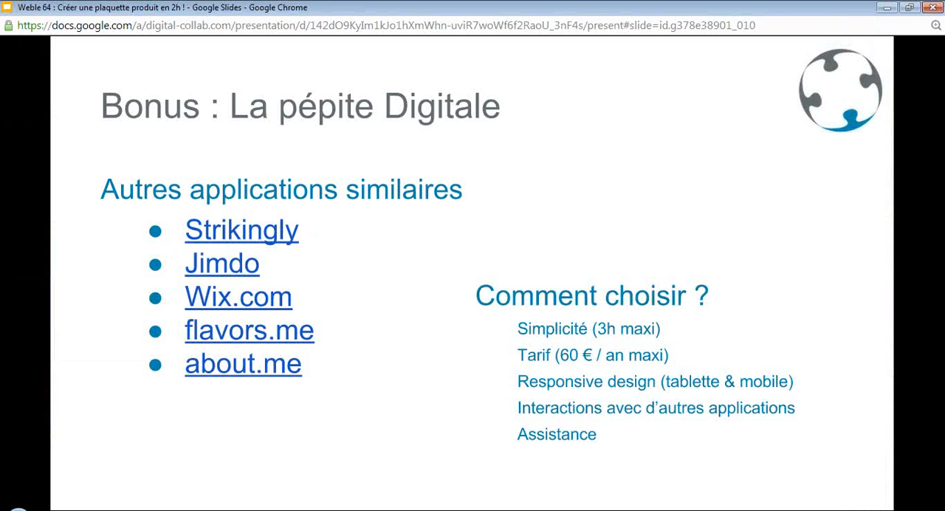